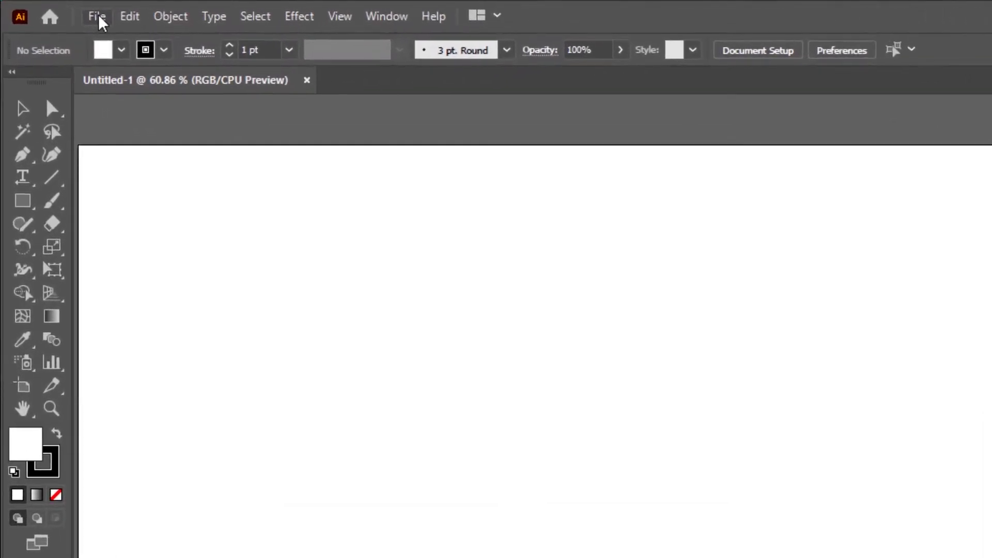
# Place the curly-haired portrait photo onto the artboard with File > Place
pyautogui.click(92, 16)
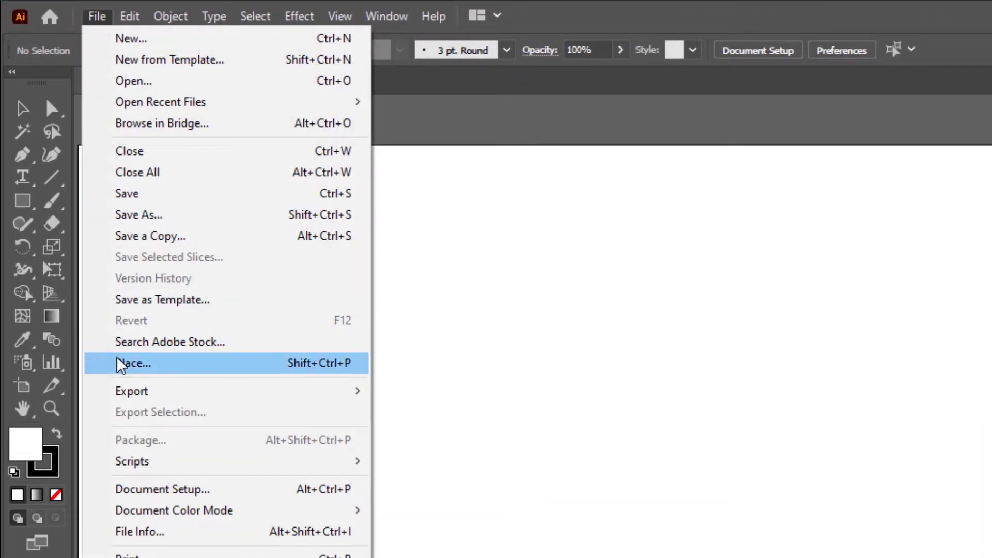
pyautogui.click(328, 363)
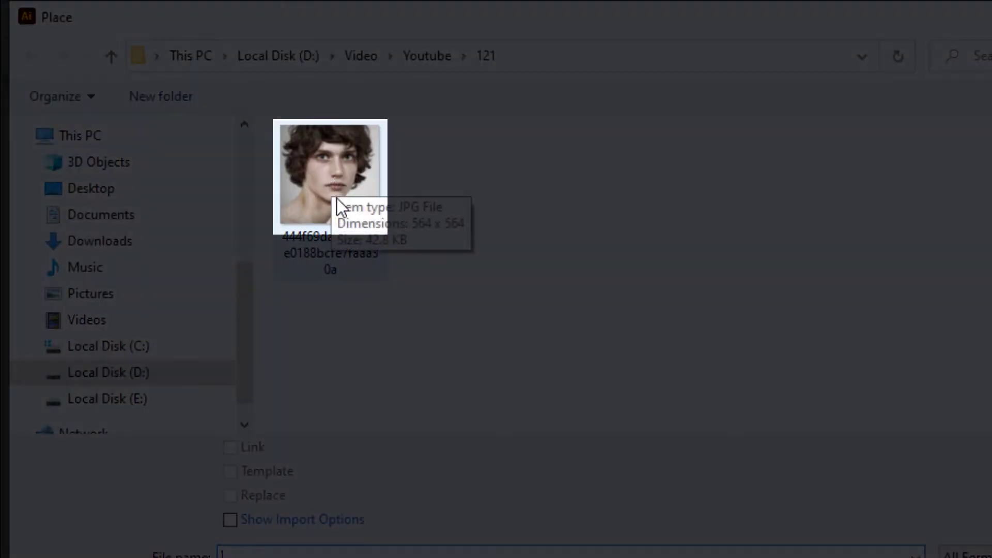
pyautogui.click(337, 198)
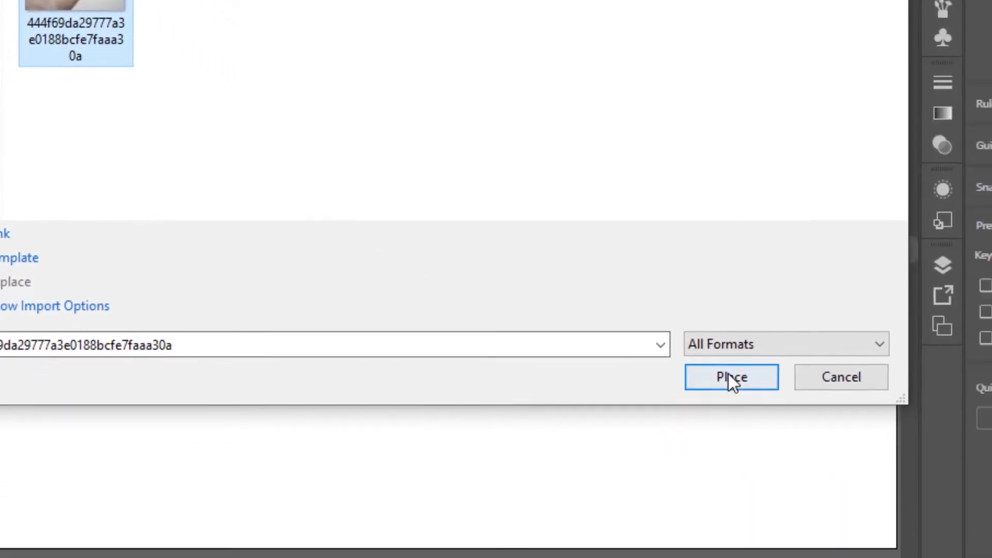
pyautogui.click(728, 373)
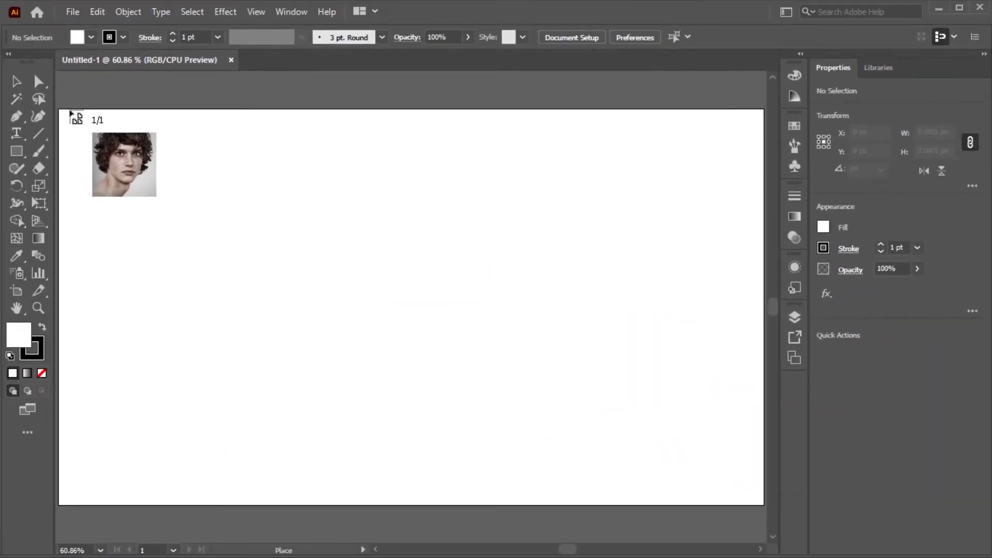
pyautogui.click(61, 110)
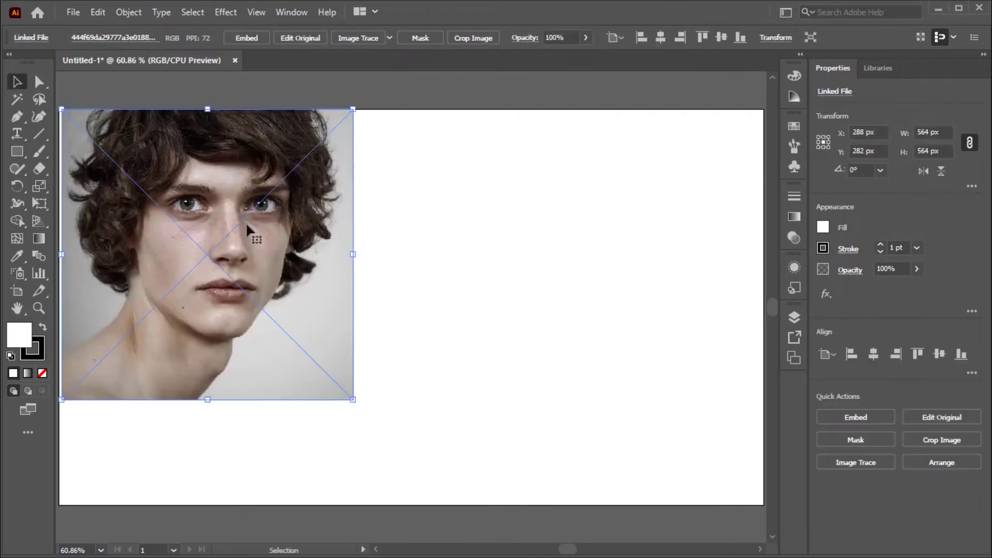
# Scale the portrait to 767 px square and centre it horizontally on the artboard
pyautogui.moveTo(353, 399); pyautogui.dragTo(459, 514)
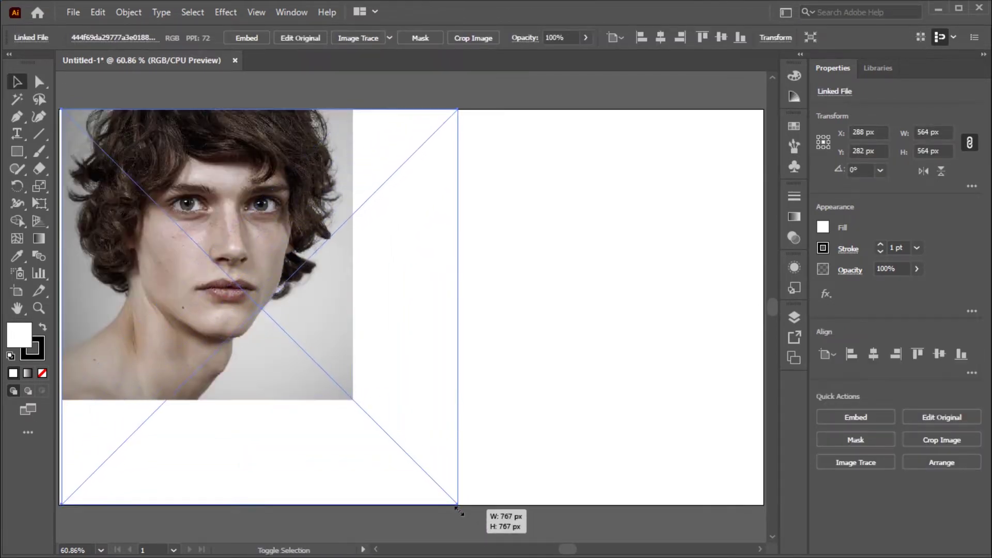
pyautogui.moveTo(459, 515); pyautogui.dragTo(458, 505)
pyautogui.moveTo(369, 326); pyautogui.dragTo(670, 338)
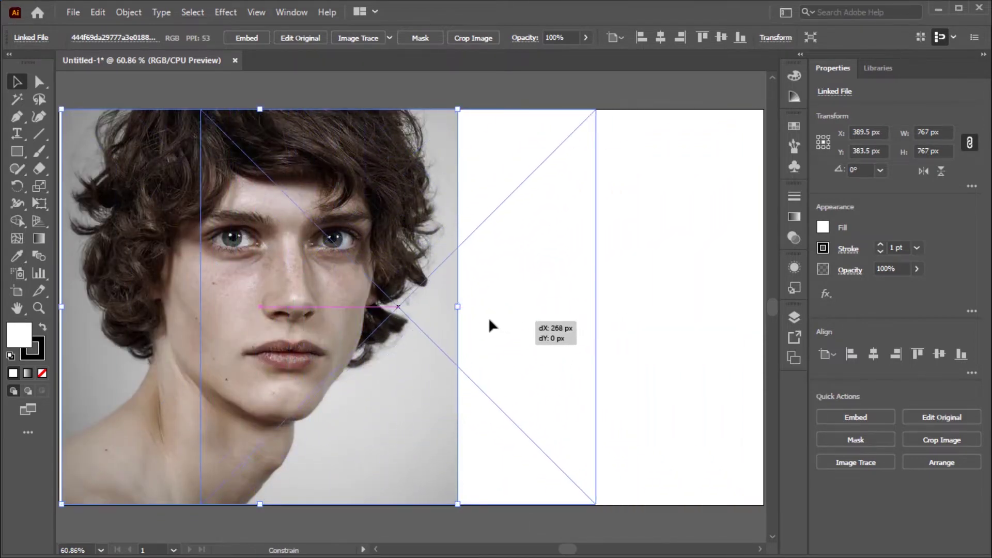
pyautogui.moveTo(632, 337); pyautogui.dragTo(492, 325)
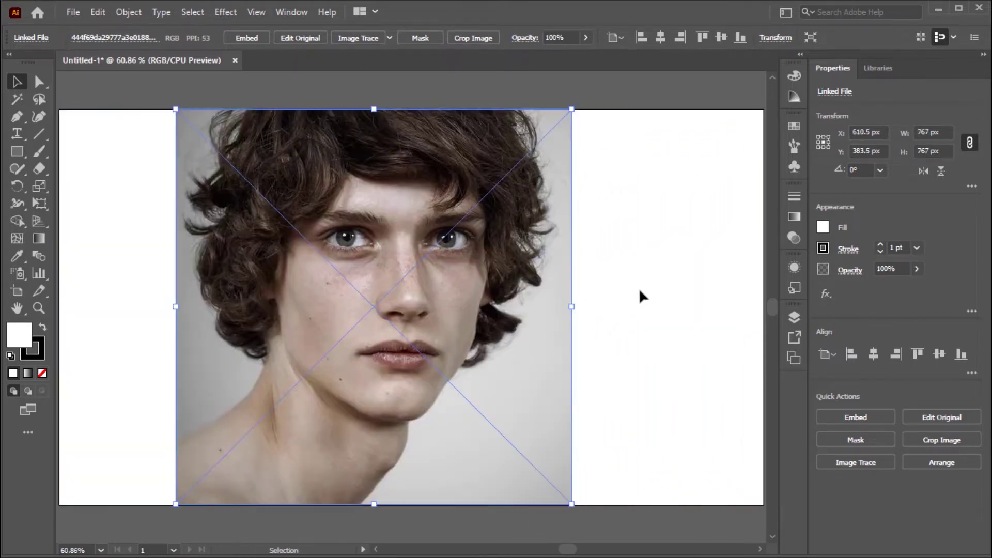
pyautogui.click(641, 298)
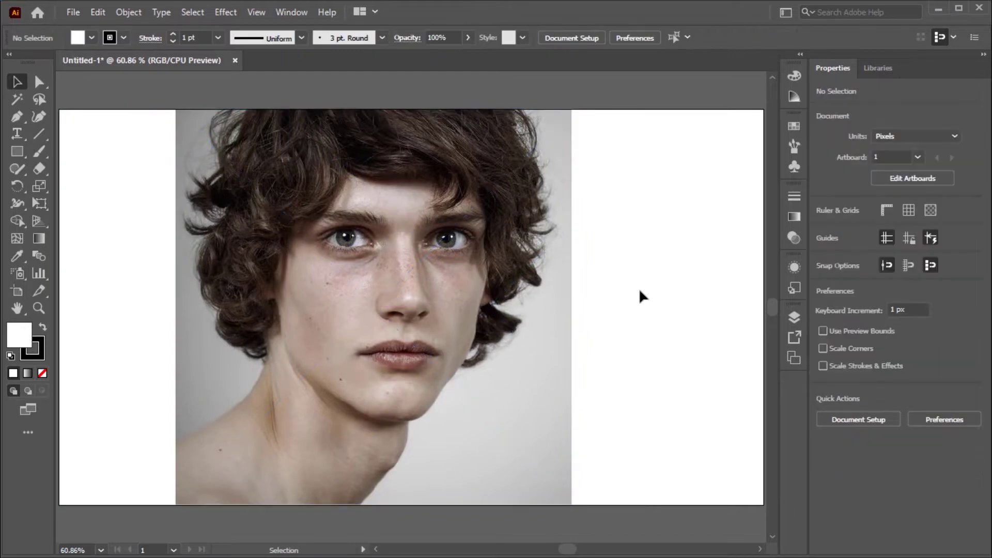
pyautogui.click(522, 289)
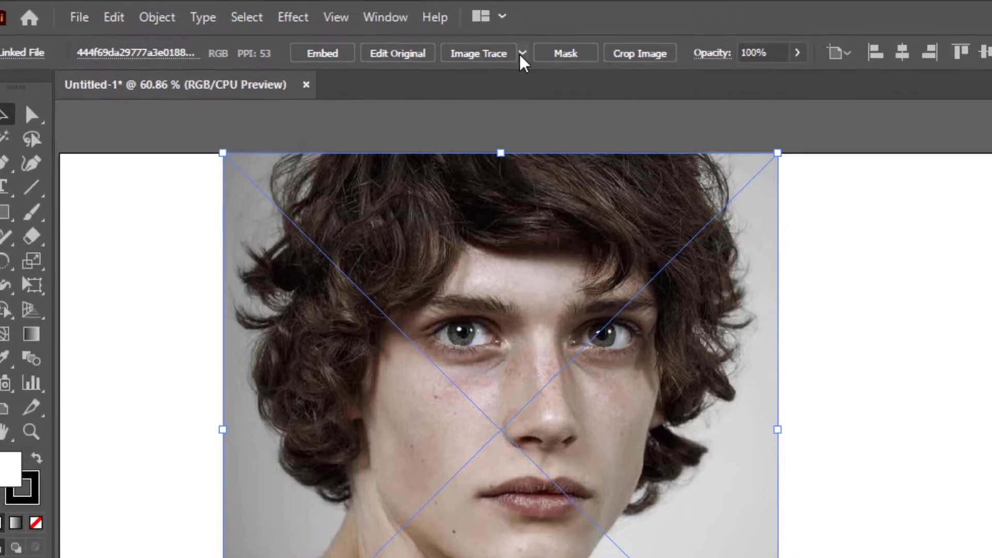
# Trace the portrait photo with the Shades of Gray Image Trace preset
pyautogui.click(533, 52)
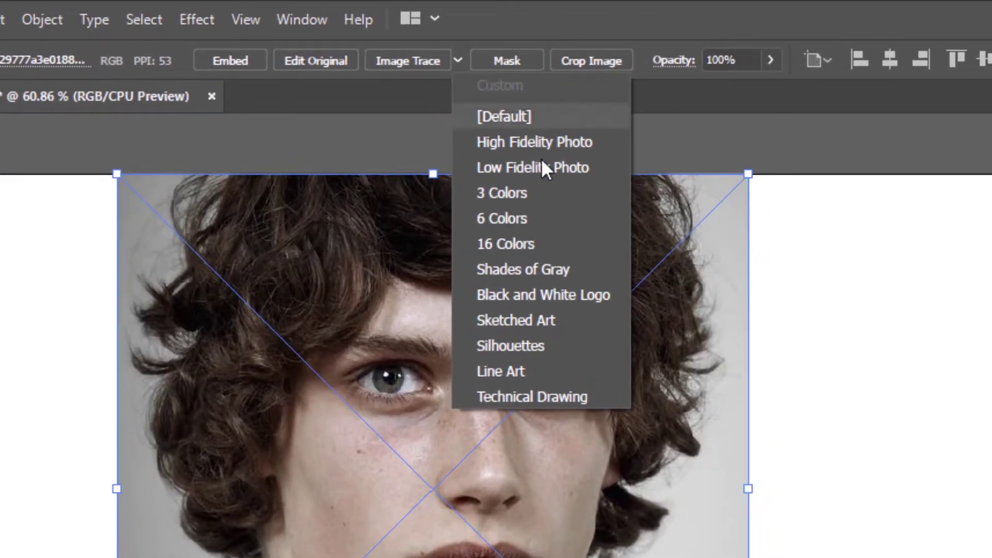
pyautogui.click(568, 268)
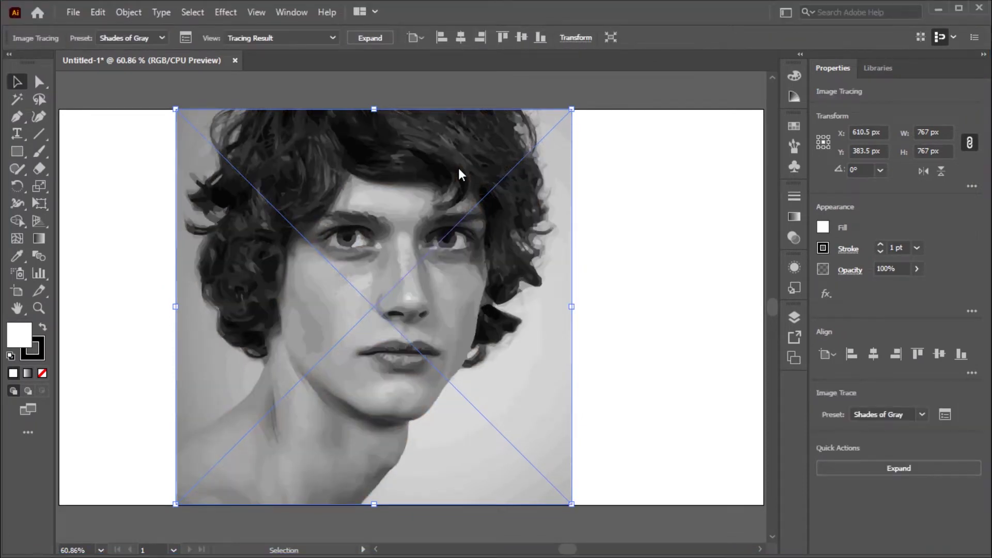
pyautogui.click(185, 37)
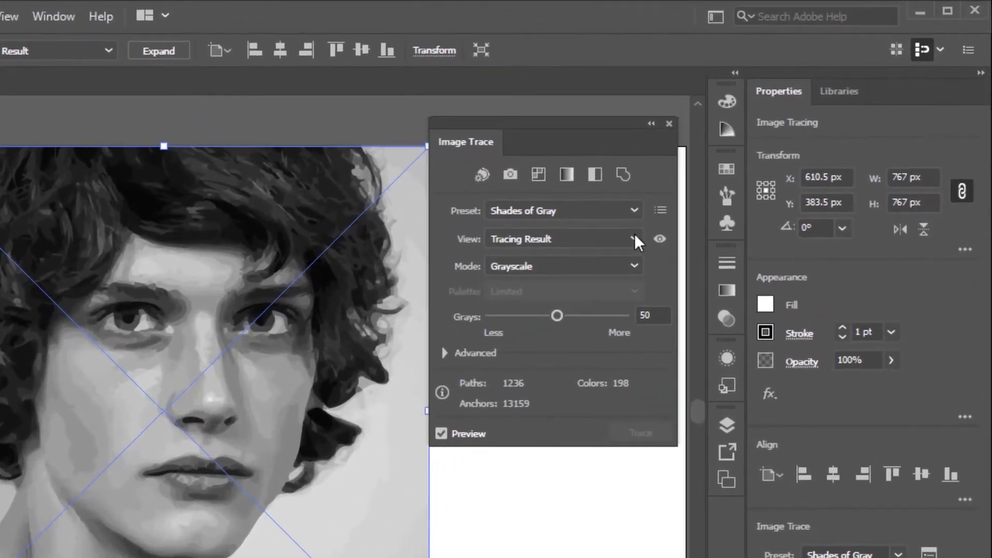
# Set the trace to Grays 1, Paths 71% and Corners 70%
pyautogui.doubleClick(653, 315)
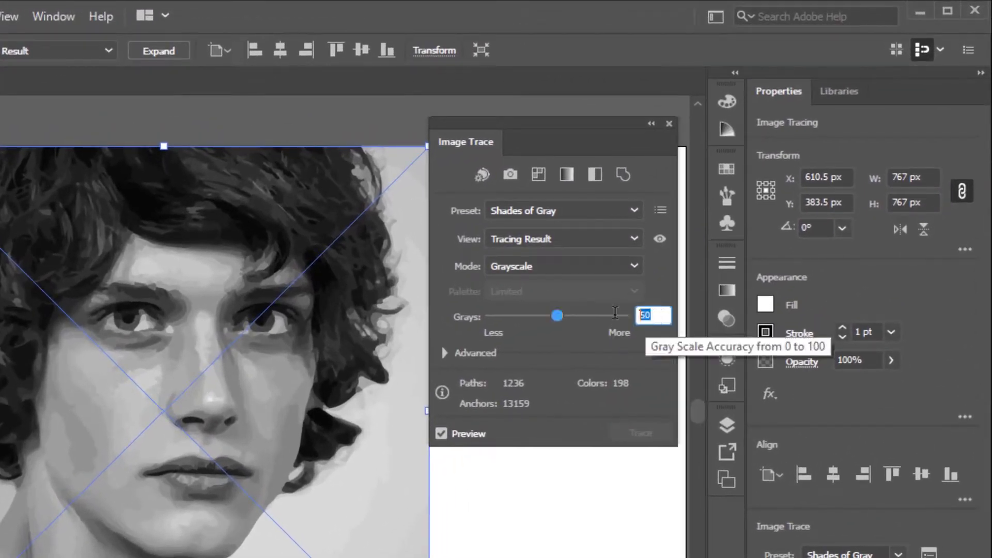
pyautogui.write('1')
pyautogui.press('Return')
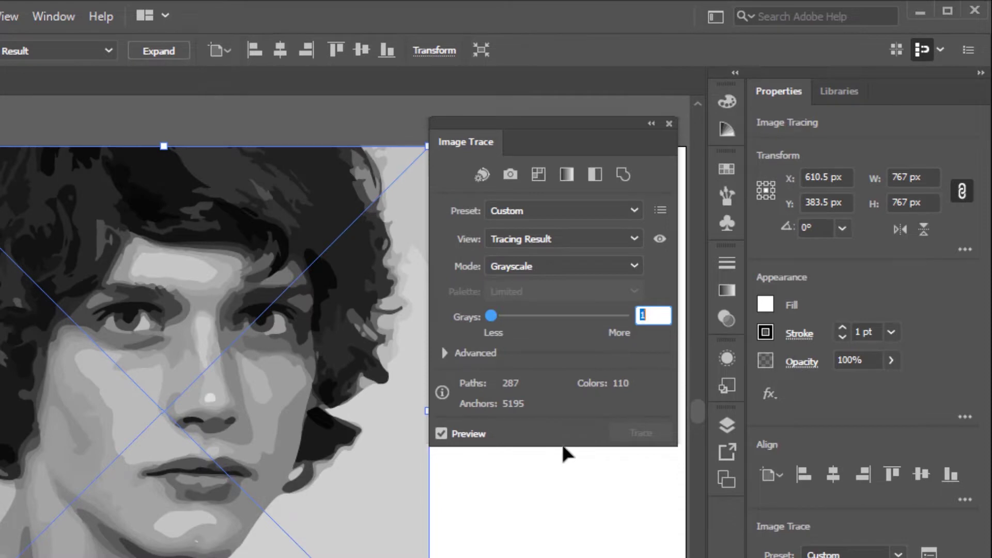
pyautogui.click(445, 353)
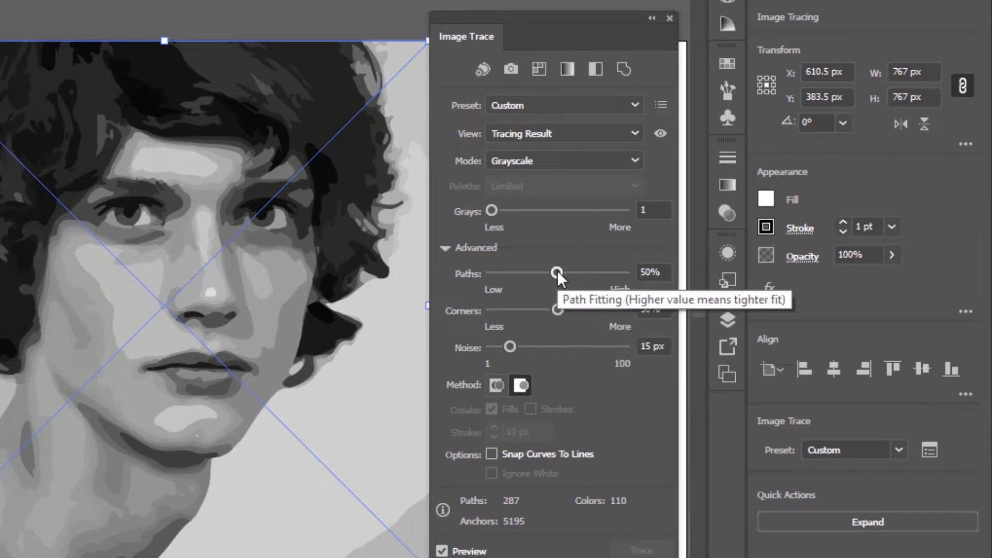
pyautogui.moveTo(557, 271); pyautogui.dragTo(581, 274)
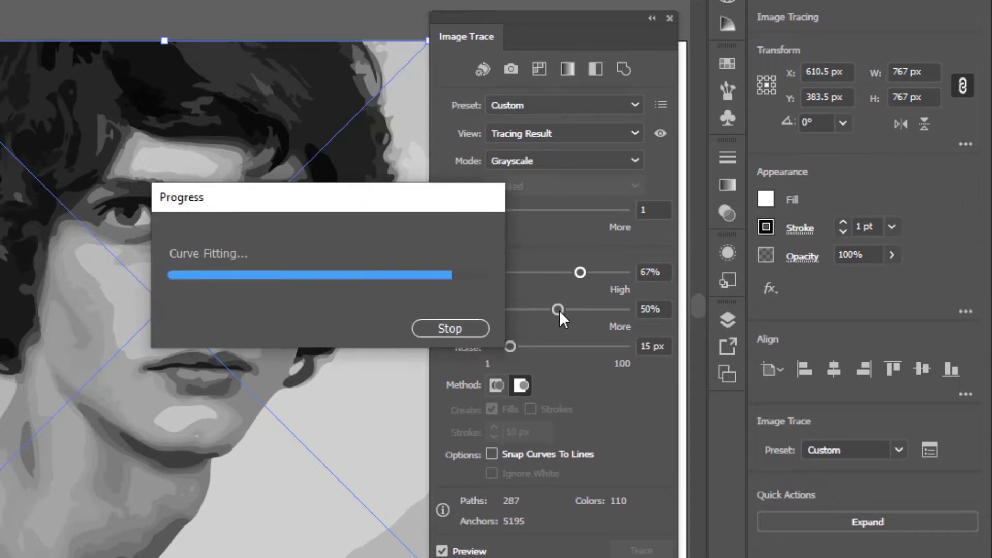
pyautogui.moveTo(559, 310); pyautogui.dragTo(587, 312)
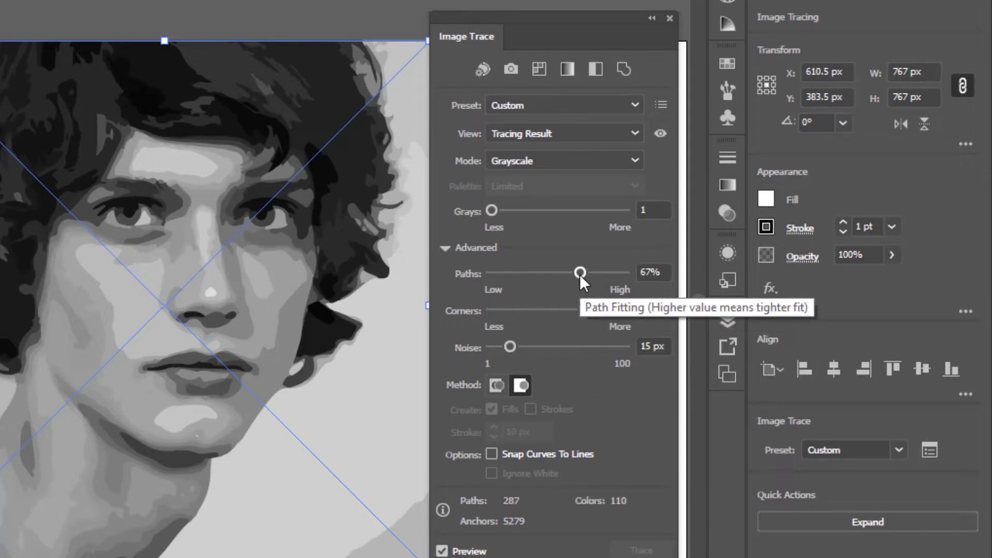
pyautogui.moveTo(580, 274); pyautogui.dragTo(584, 274)
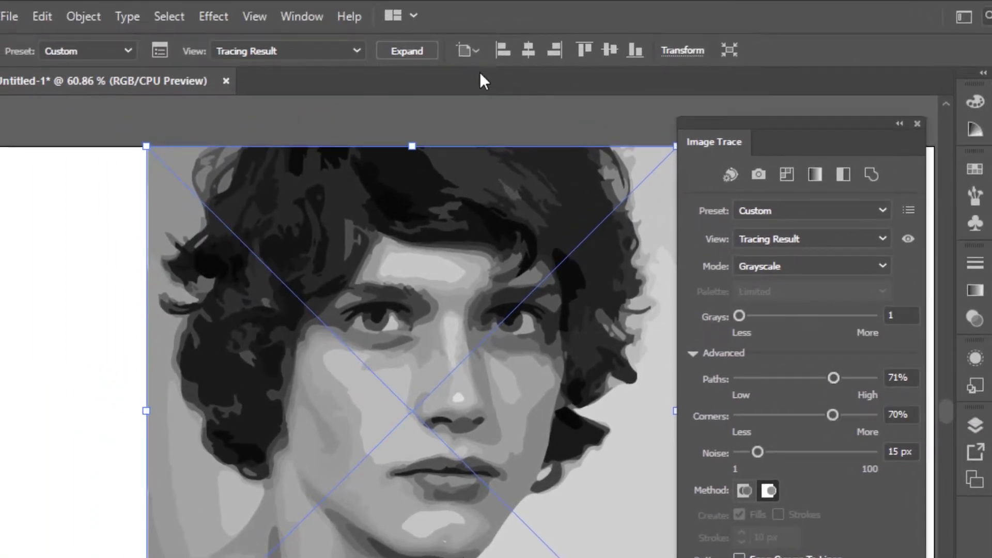
# Expand the tracing into paths and move it toward the artboard's right side
pyautogui.click(420, 52)
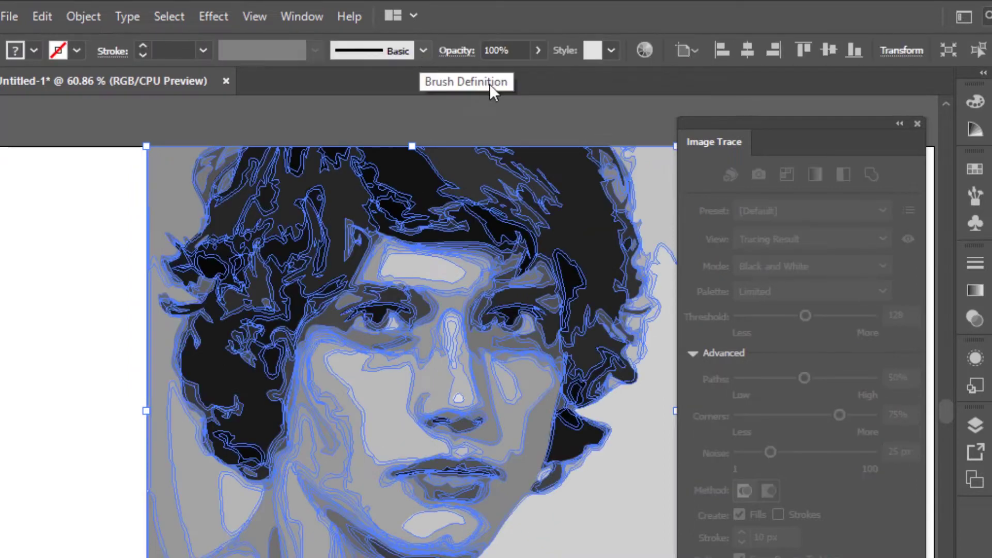
pyautogui.click(919, 124)
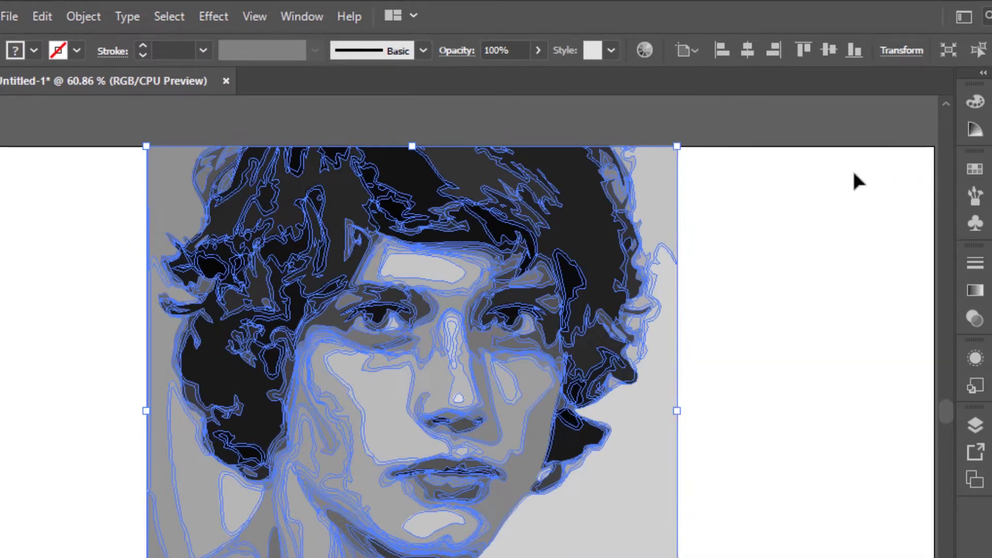
pyautogui.click(855, 166)
pyautogui.moveTo(587, 144)
pyautogui.mouseDown()
pyautogui.moveTo(725, 145)
pyautogui.moveTo(731, 135)
pyautogui.mouseUp()
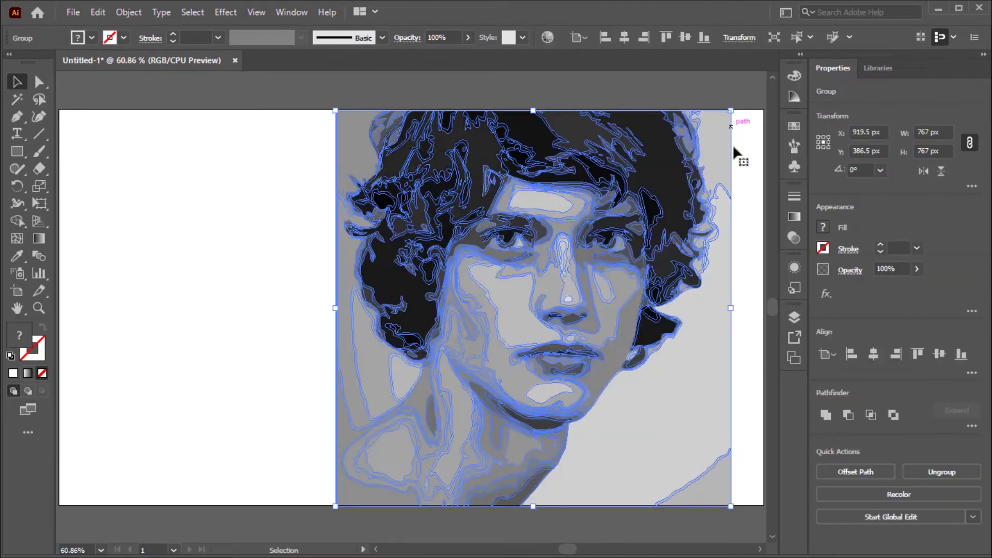
pyautogui.click(752, 169)
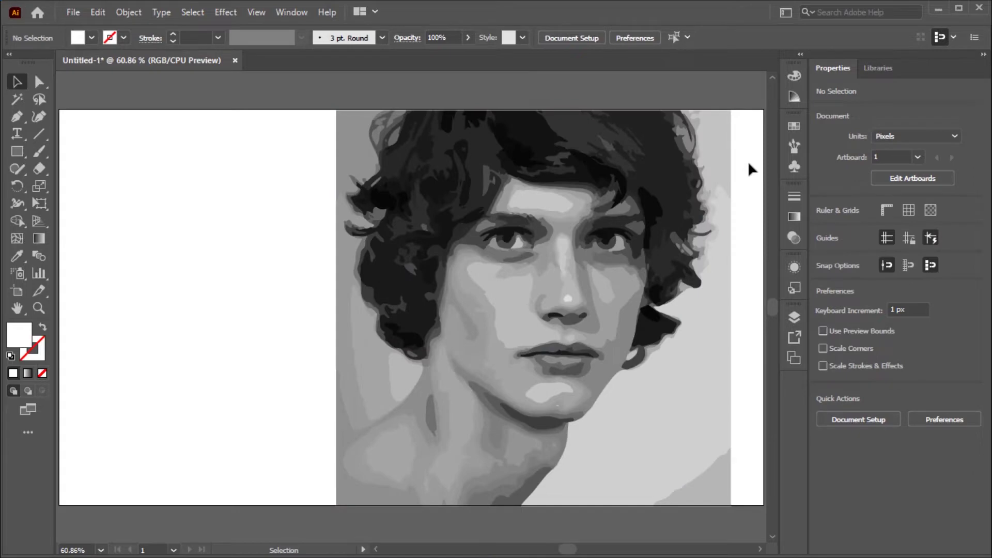
# Ungroup the traced portrait into separate paths with Object > Ungroup
pyautogui.click(729, 164)
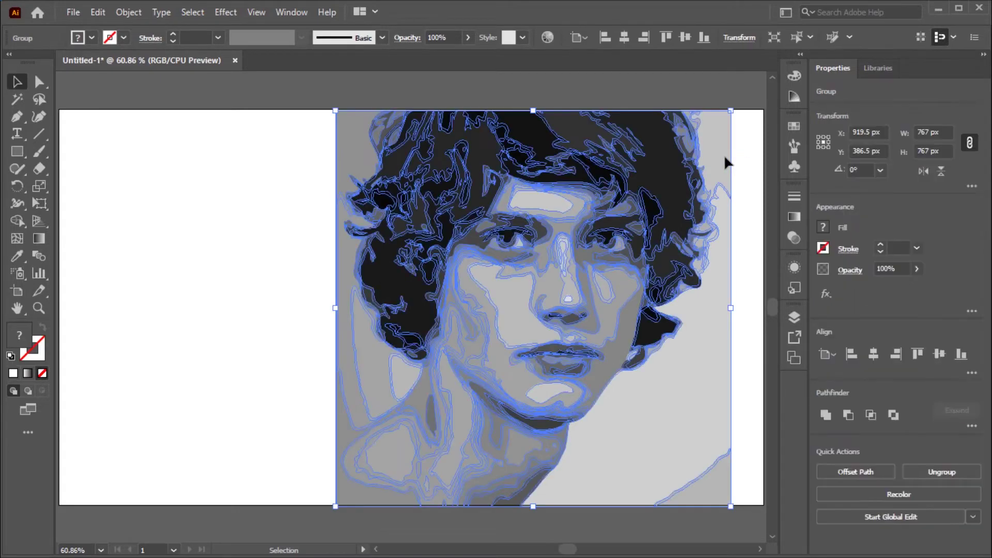
pyautogui.click(135, 16)
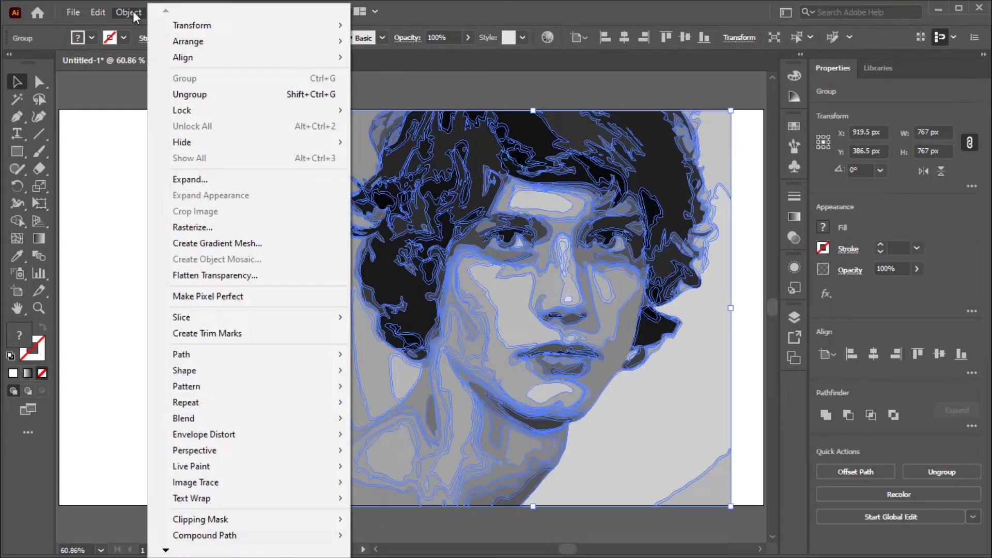
pyautogui.click(194, 92)
pyautogui.click(205, 110)
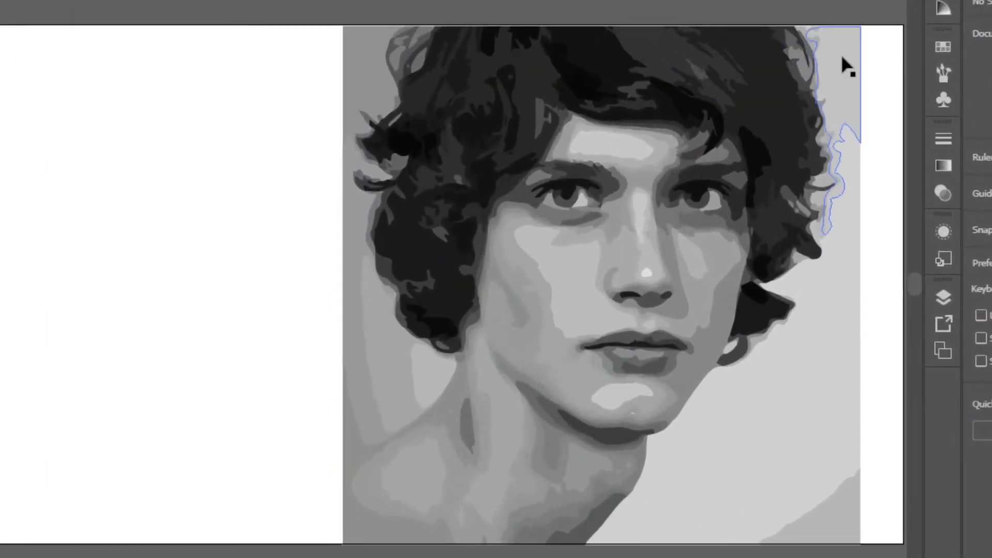
# Delete the grey background pieces at the top-right hair edge, right of the face, and bottom right
pyautogui.click(841, 52)
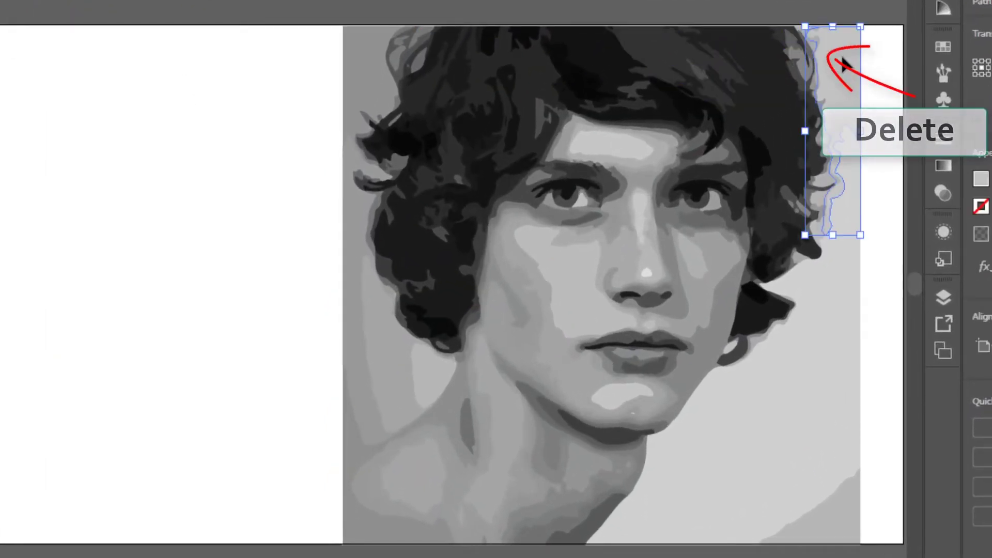
pyautogui.press('Delete')
pyautogui.click(852, 193)
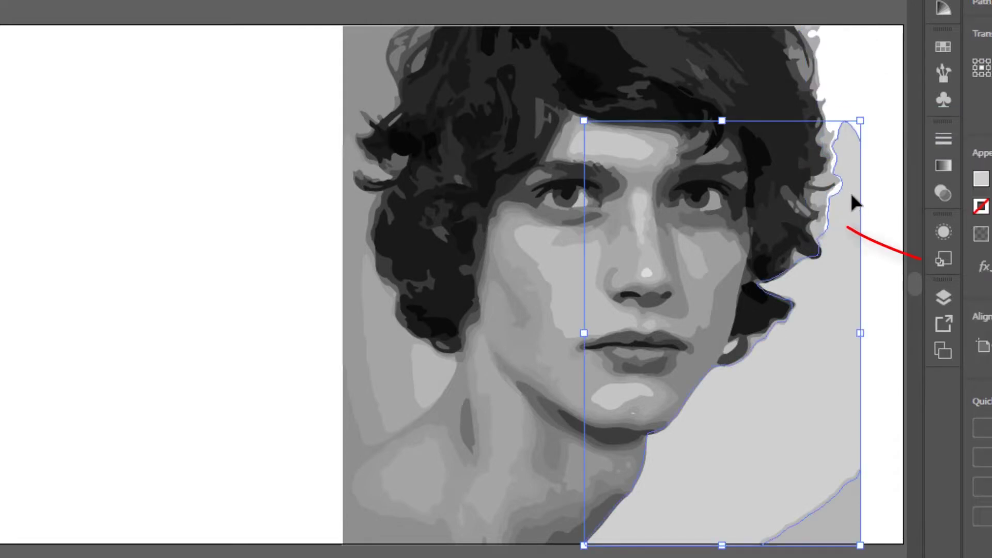
pyautogui.press('Delete')
pyautogui.click(833, 504)
pyautogui.press('Delete')
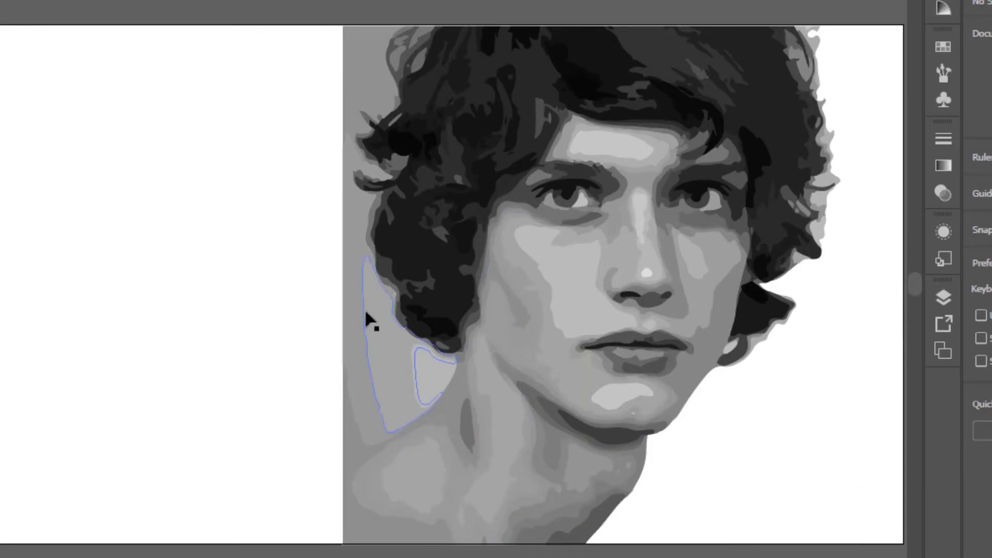
# Delete the grey background pieces left of the hair and beside the neck
pyautogui.click(380, 90)
pyautogui.press('Delete')
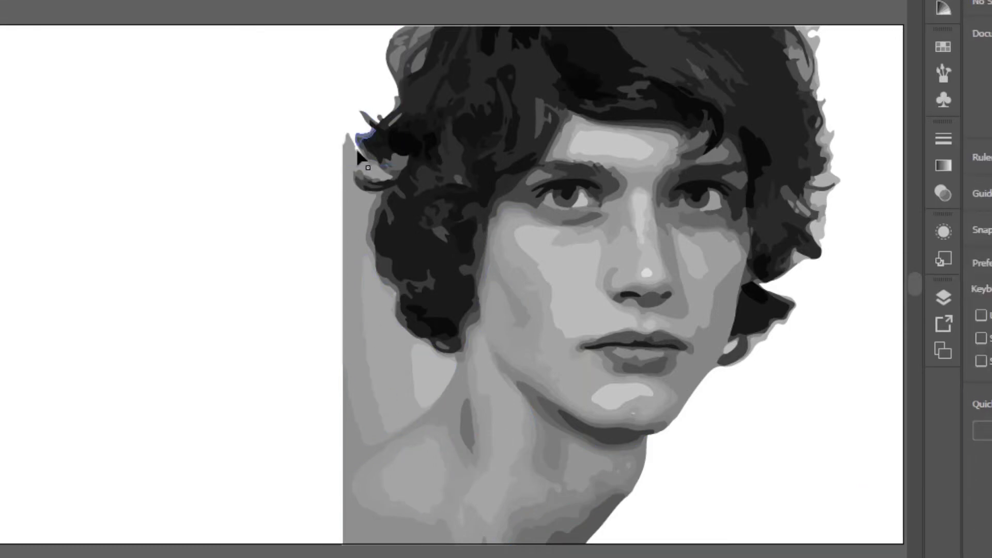
pyautogui.click(349, 159)
pyautogui.press('Delete')
pyautogui.click(367, 342)
pyautogui.press('Delete')
pyautogui.click(409, 379)
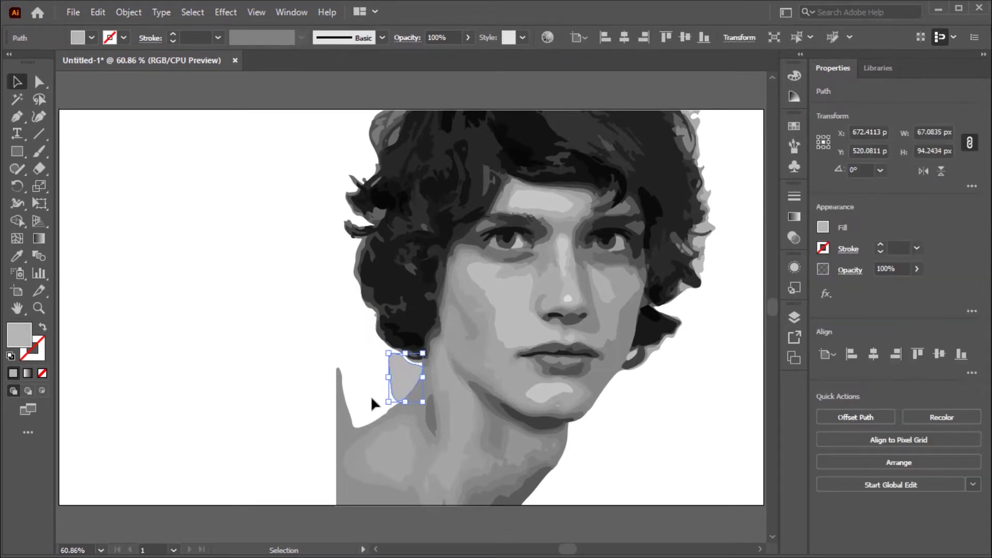
pyautogui.press('Delete')
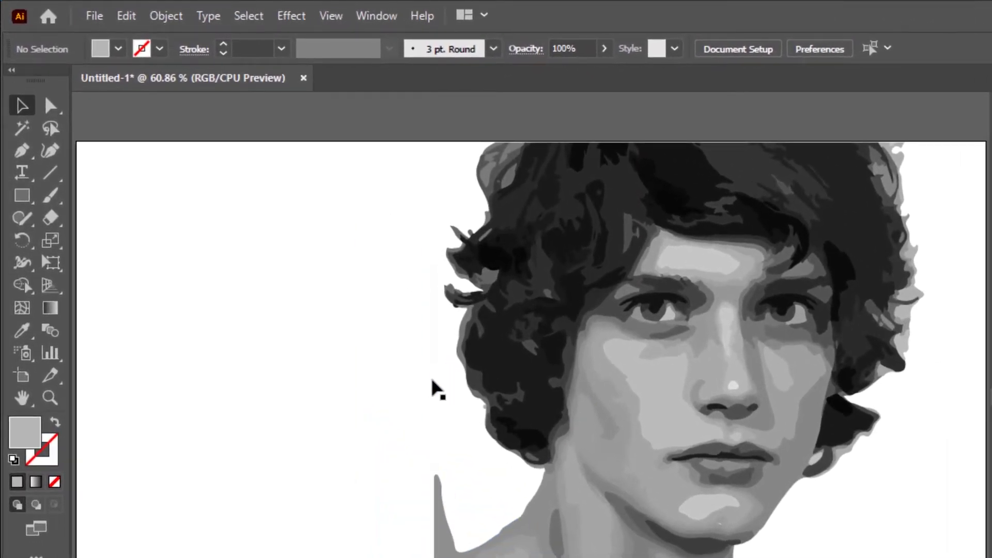
# Isolate and delete the thin vertical sliver left of the face
pyautogui.doubleClick(436, 381)
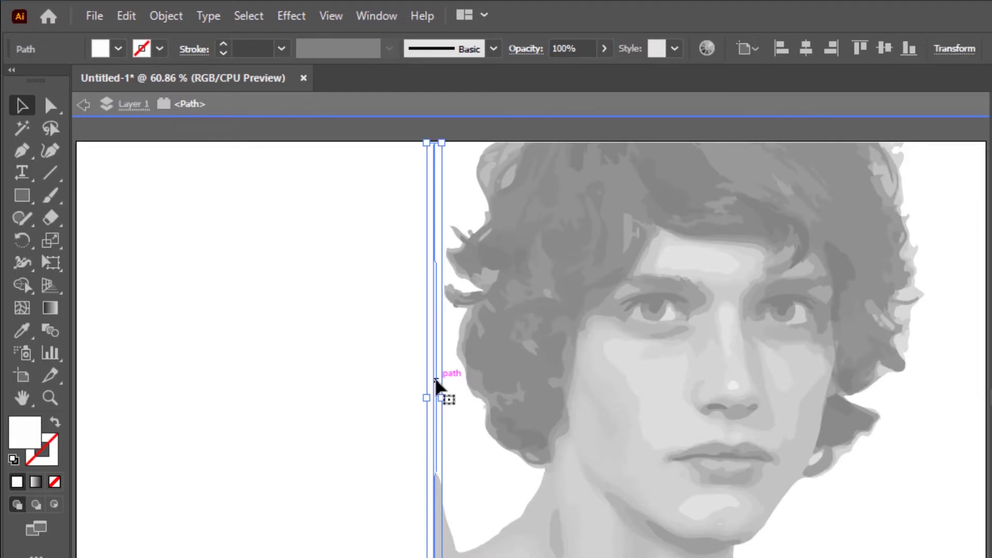
pyautogui.press('Delete')
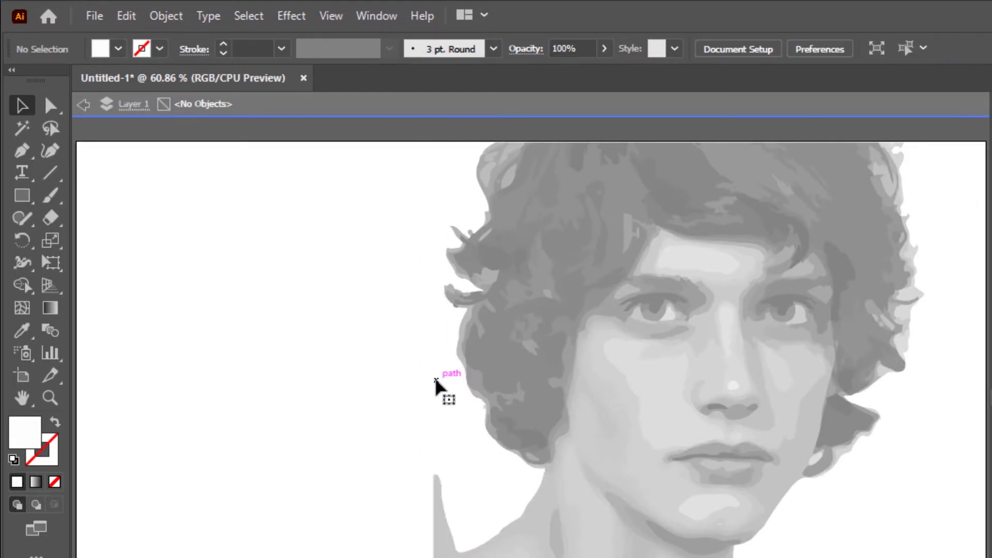
pyautogui.press('Escape')
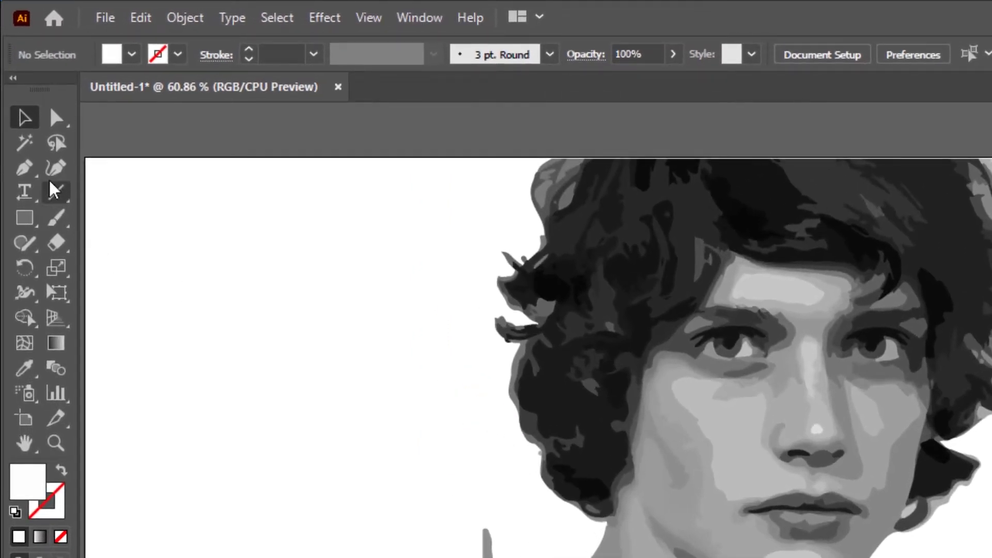
# Lasso-select and delete the grey shape's points left of the neck
pyautogui.click(55, 146)
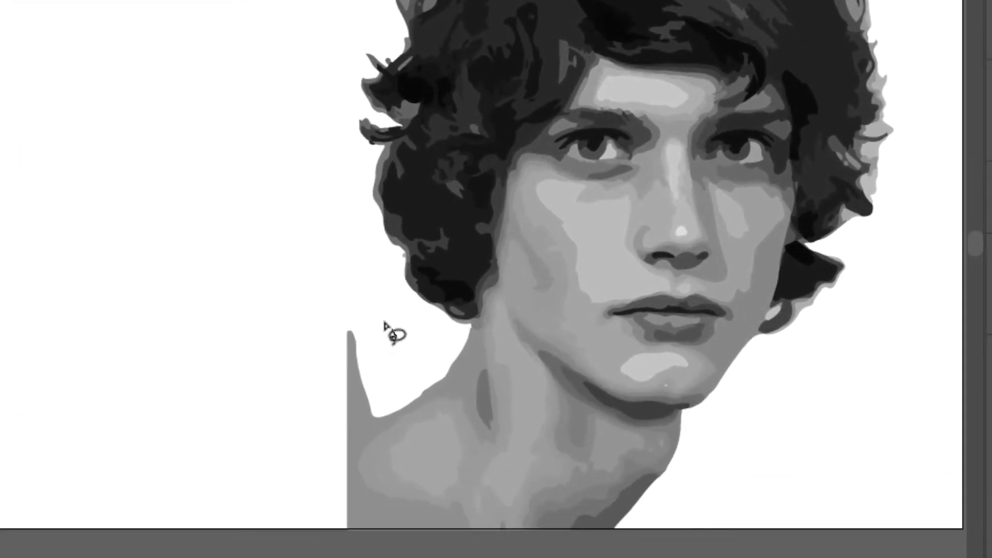
pyautogui.moveTo(397, 337)
pyautogui.mouseDown()
pyautogui.moveTo(317, 410)
pyautogui.moveTo(355, 432)
pyautogui.moveTo(377, 414)
pyautogui.moveTo(396, 337)
pyautogui.mouseUp()
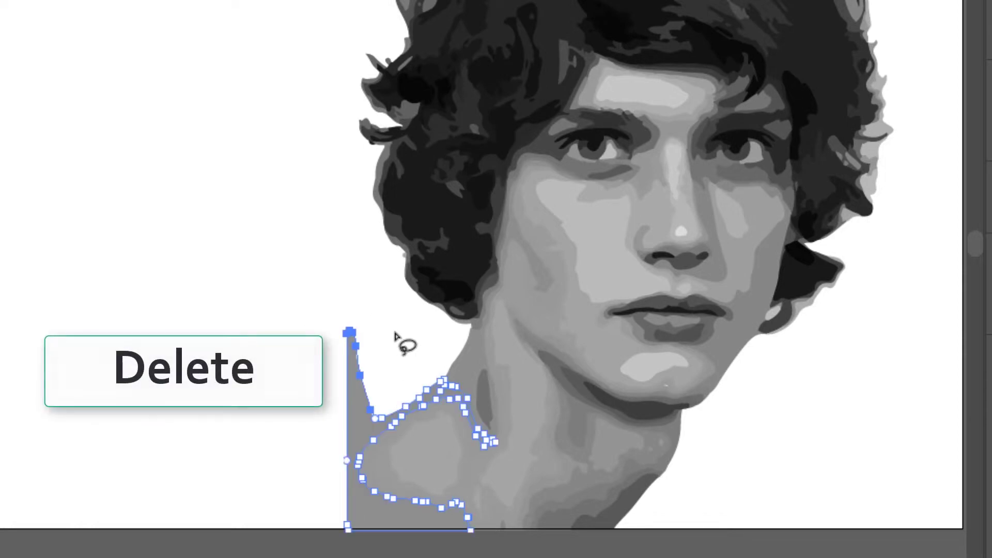
pyautogui.press('Delete')
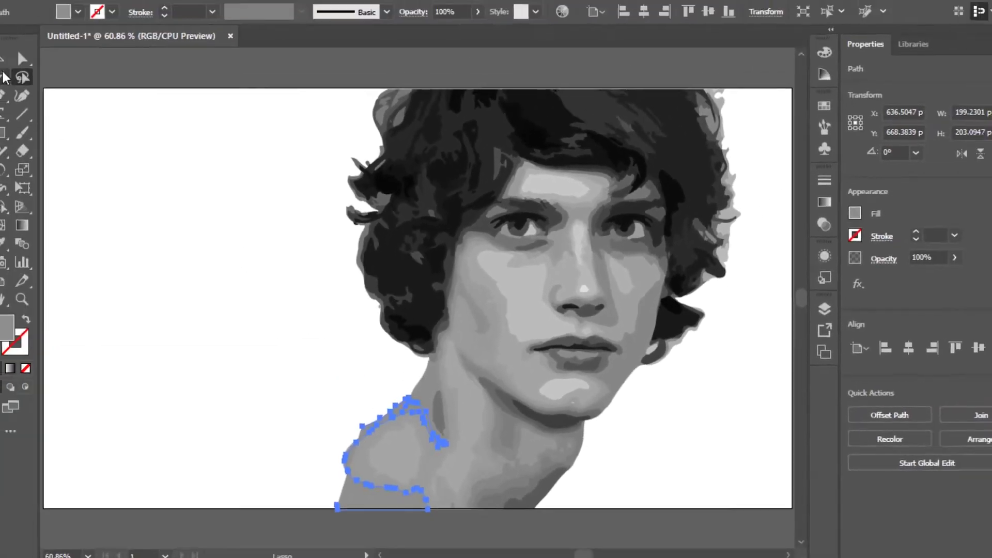
pyautogui.click(17, 81)
pyautogui.click(124, 147)
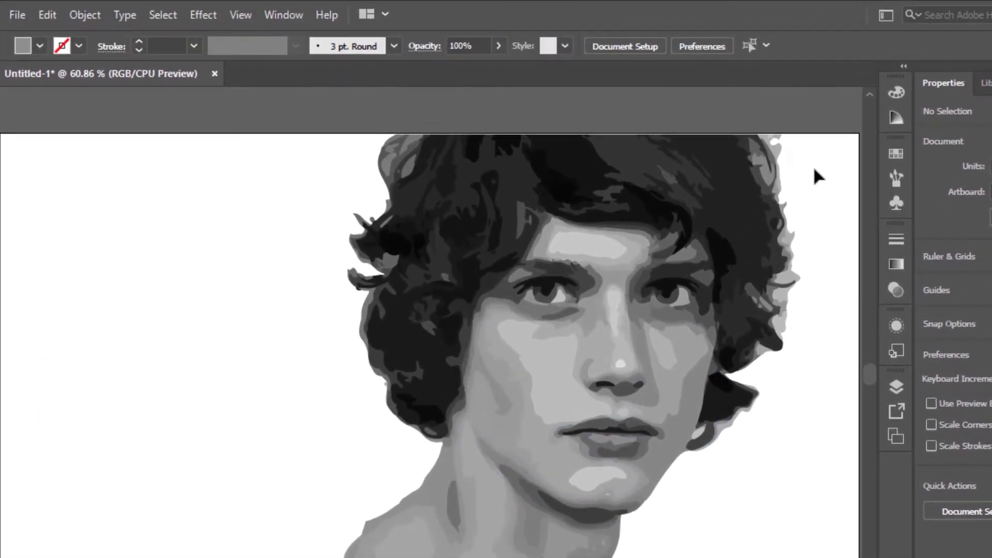
# Select all the portrait artwork and Alt-drag a duplicate to the left
pyautogui.click(164, 16)
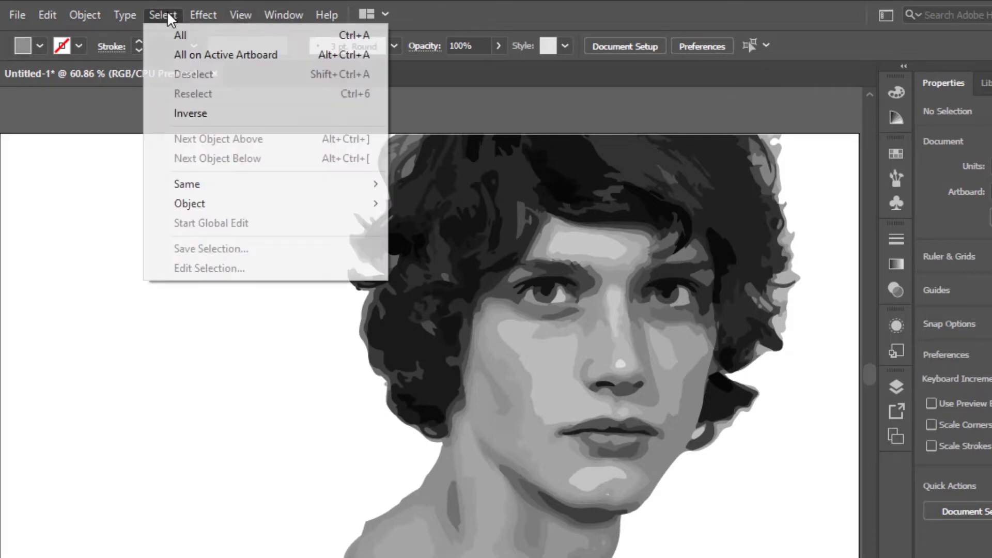
pyautogui.click(179, 34)
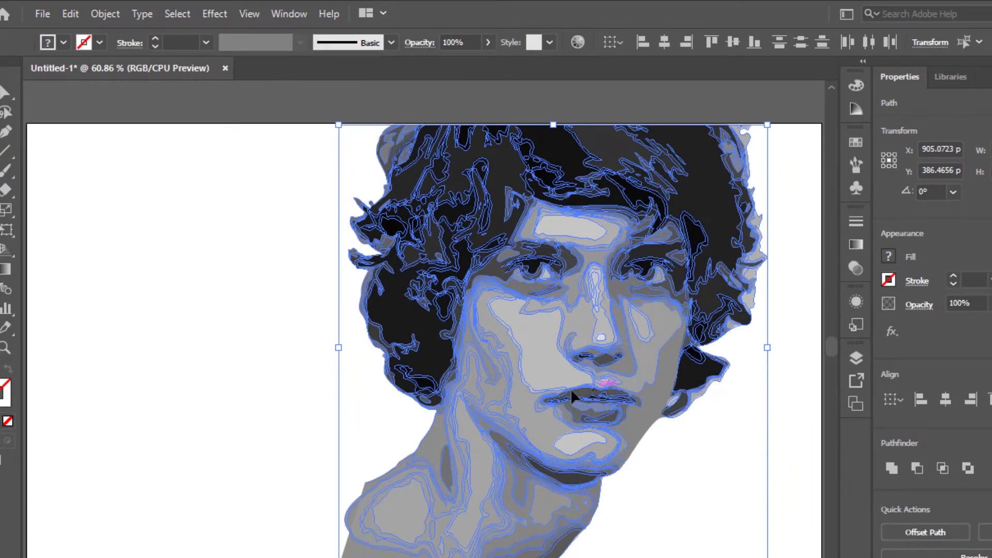
pyautogui.moveTo(651, 399); pyautogui.dragTo(209, 406)
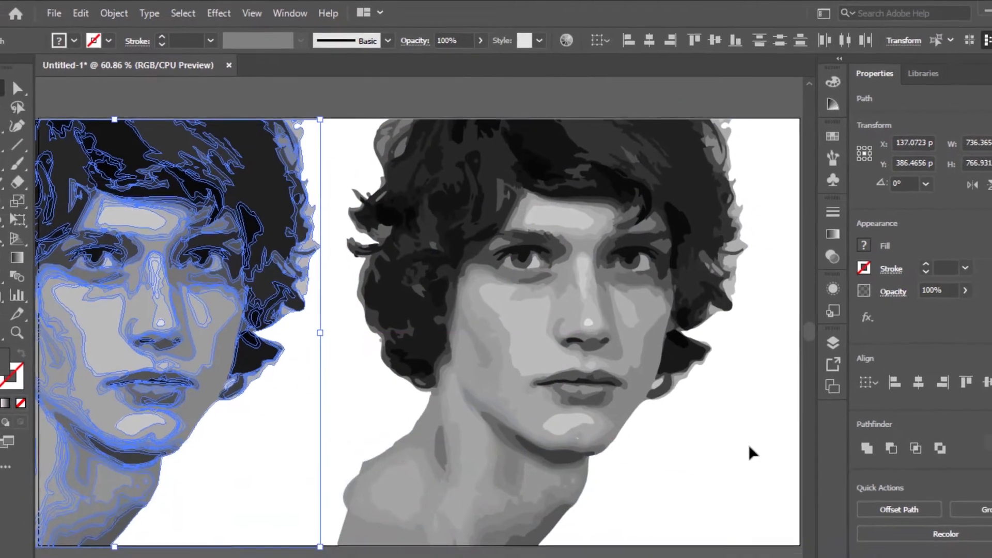
pyautogui.click(748, 444)
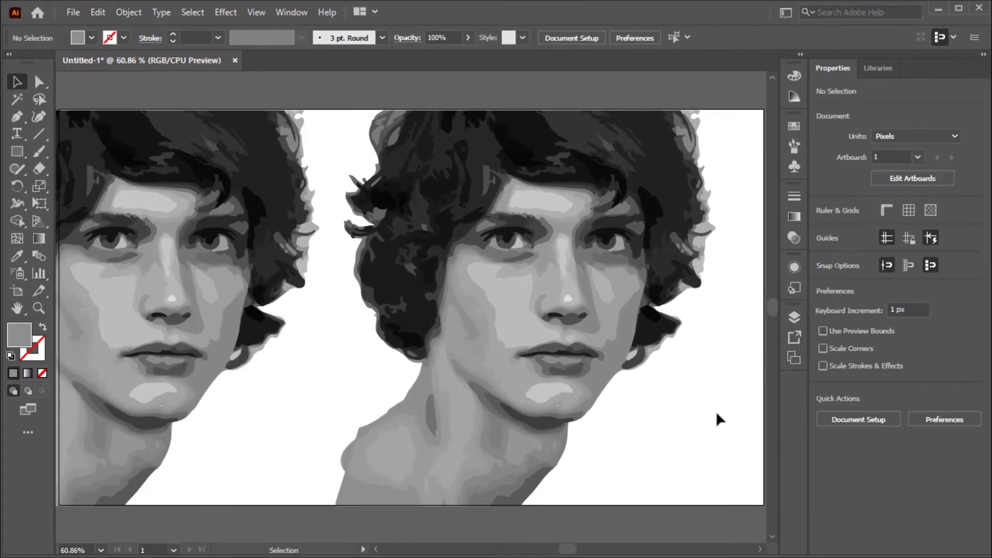
pyautogui.hscroll(-2, 629, 402)
pyautogui.hscroll(-3, 622, 404)
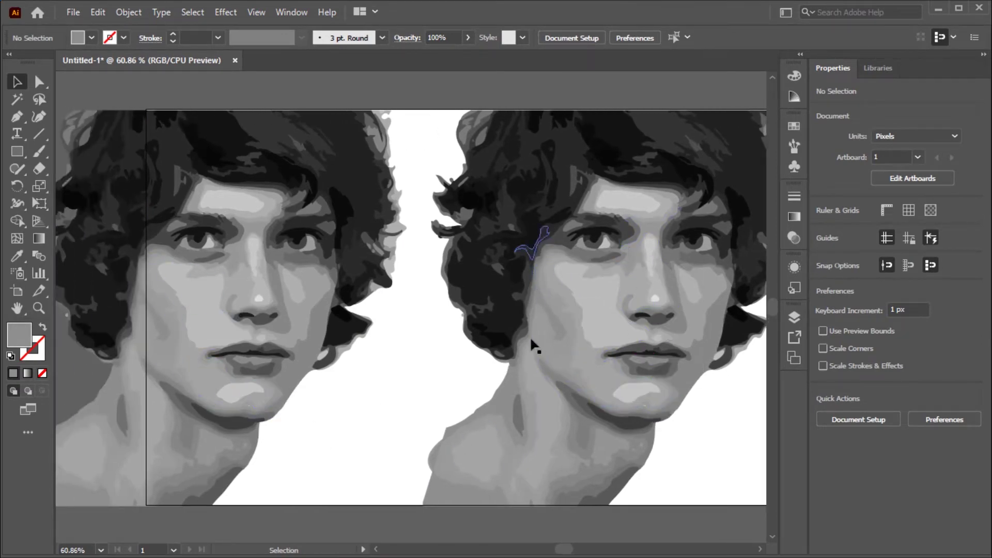
pyautogui.hscroll(1, 482, 357)
pyautogui.hscroll(1, 483, 354)
pyautogui.hscroll(1, 483, 354)
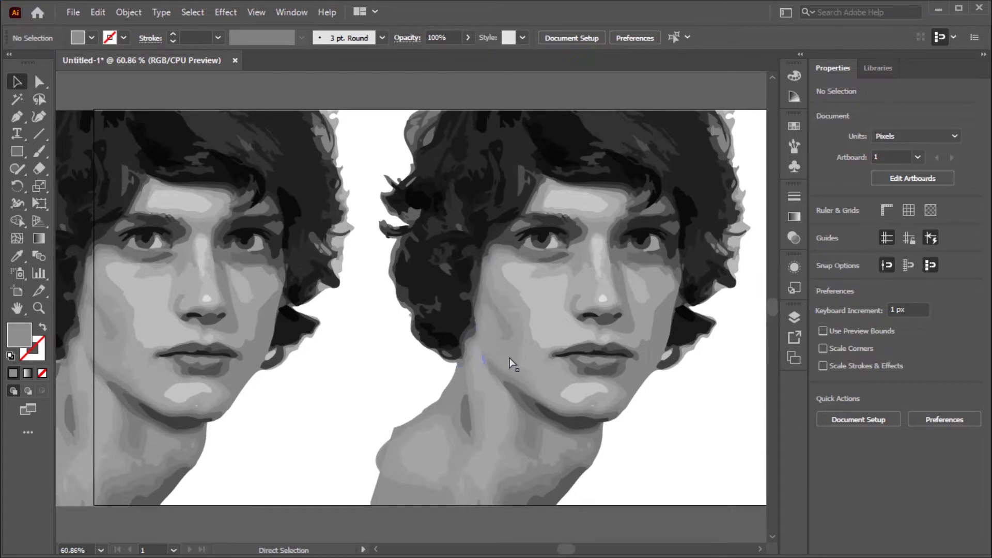
# Delete the grey cheek, chin and nose-side shapes on the right portrait
pyautogui.hscroll(1, 550, 314)
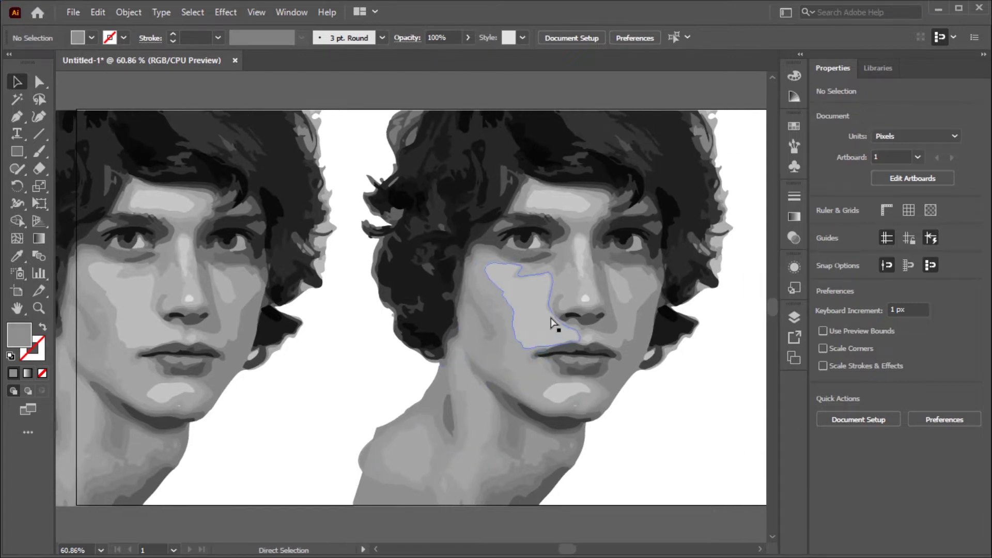
pyautogui.hscroll(1, 550, 314)
pyautogui.click(524, 319)
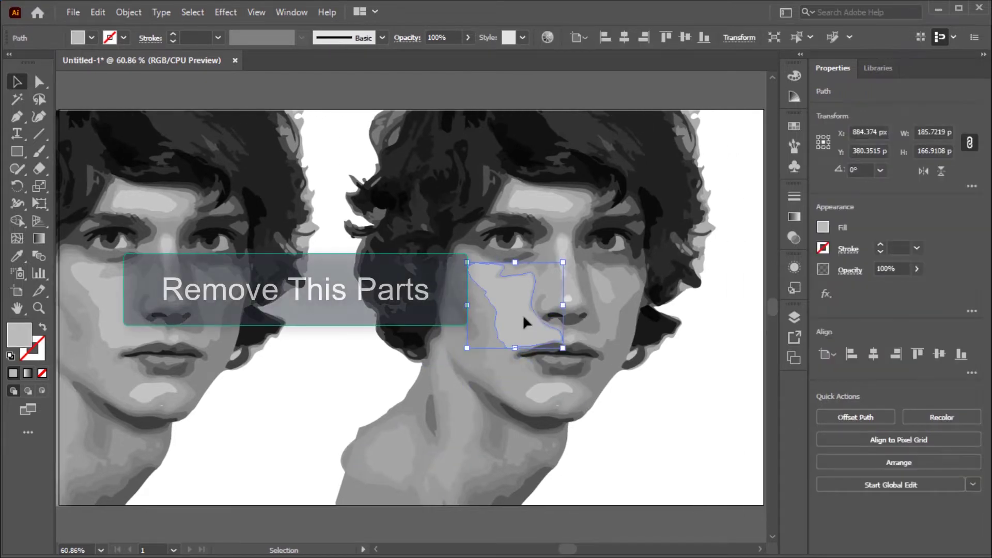
pyautogui.press('Delete')
pyautogui.click(546, 383)
pyautogui.press('Delete')
pyautogui.click(602, 287)
pyautogui.press('Delete')
pyautogui.click(591, 320)
pyautogui.press('Delete')
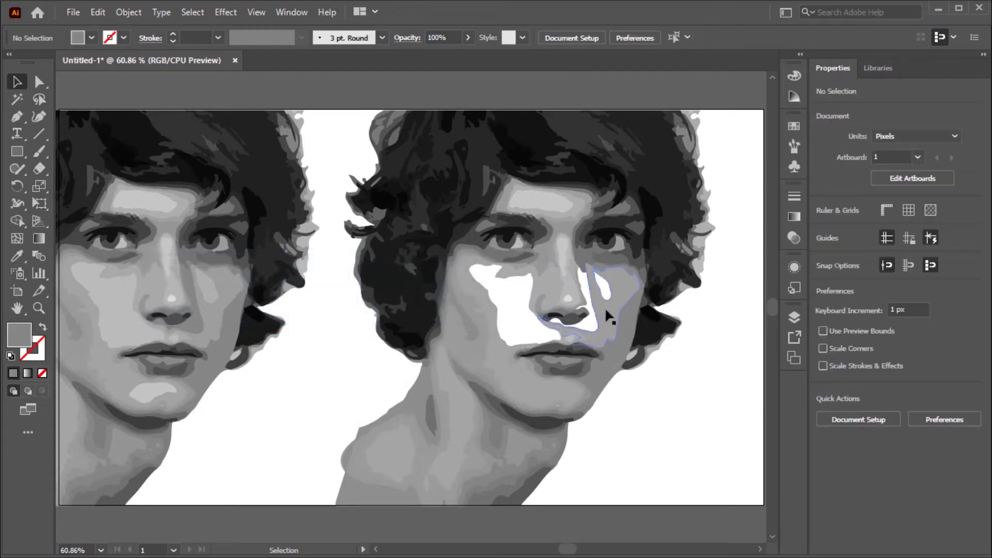
pyautogui.click(605, 307)
pyautogui.press('Delete')
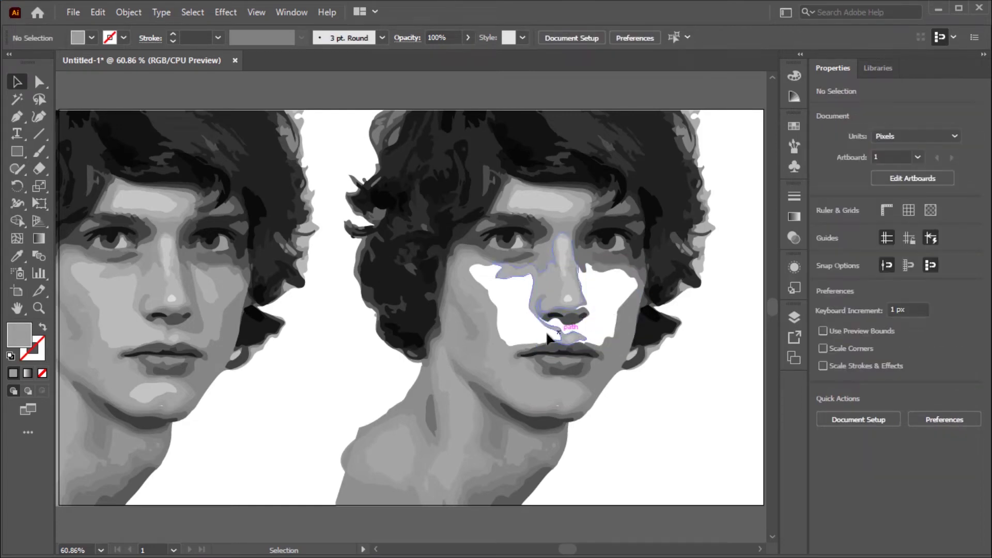
# Delete the remaining nose, cheek and forehead grey shapes, then zoom out to 50%
pyautogui.click(555, 330)
pyautogui.press('Delete')
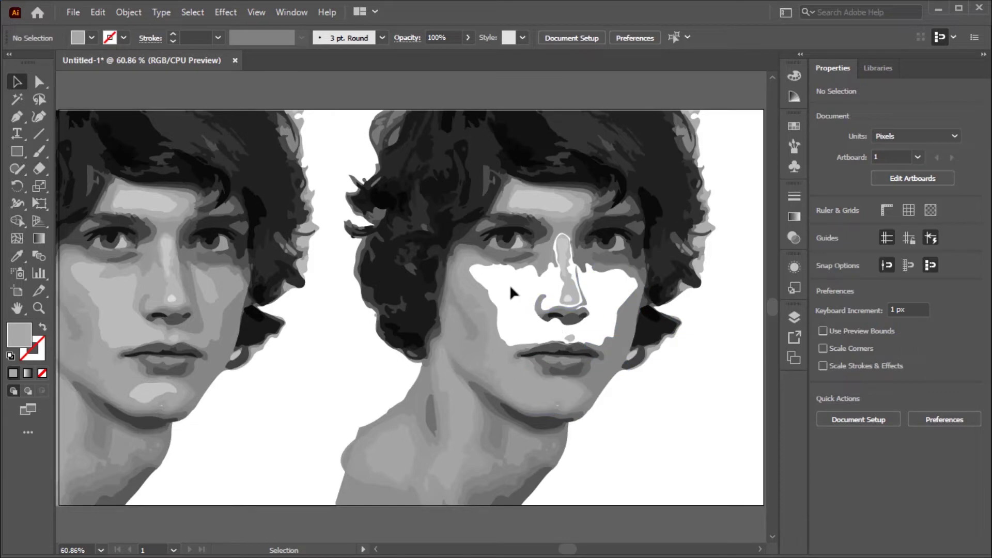
pyautogui.click(475, 289)
pyautogui.press('Delete')
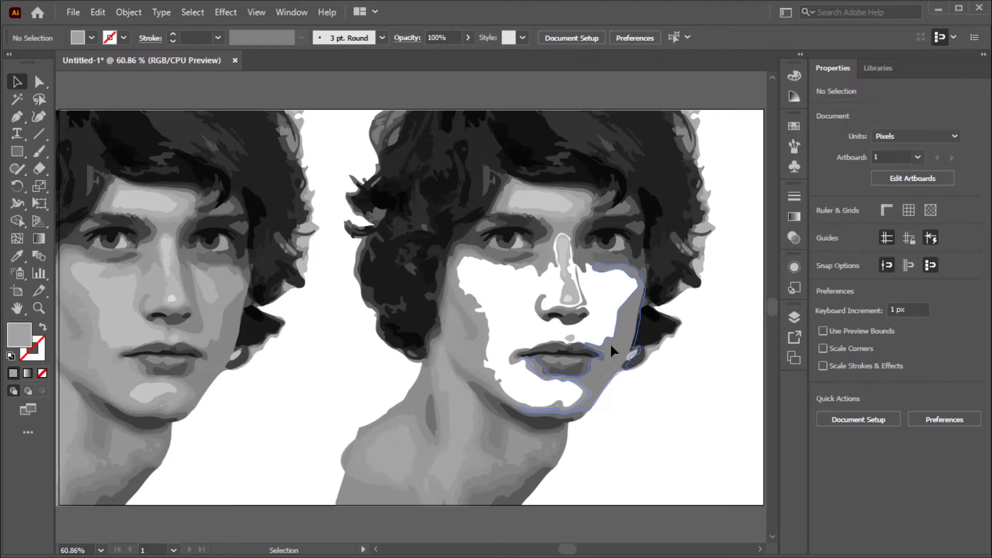
pyautogui.click(610, 343)
pyautogui.press('Delete')
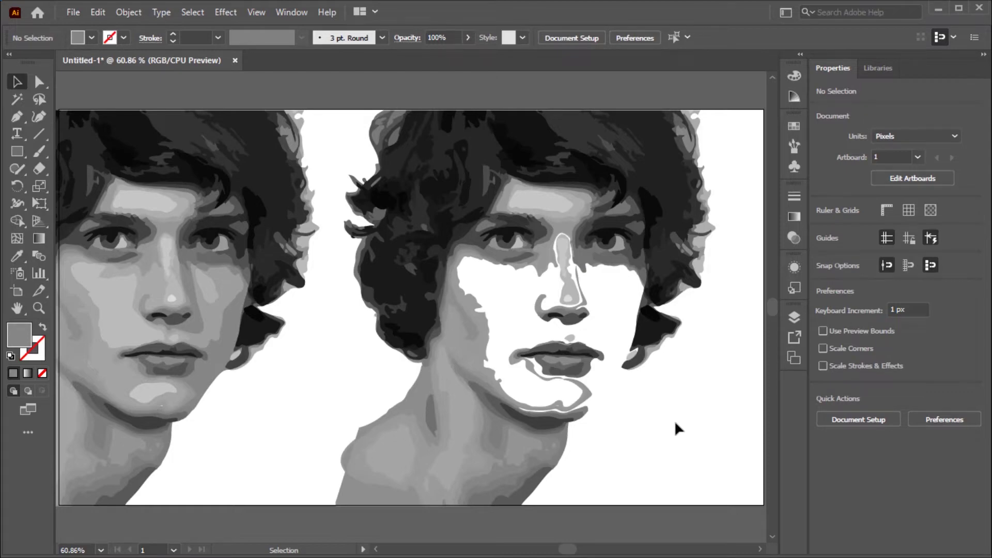
pyautogui.click(552, 204)
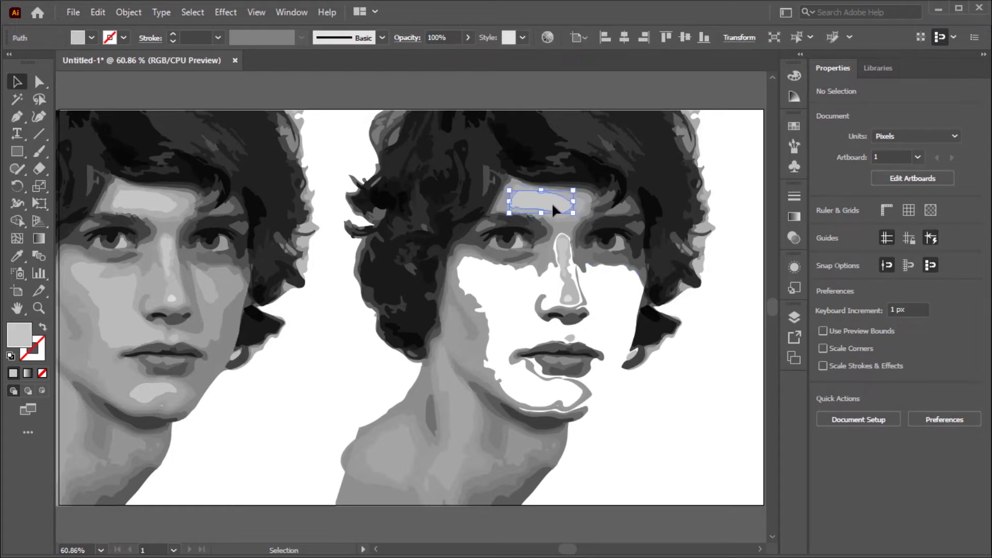
pyautogui.press('Delete')
pyautogui.click(569, 206)
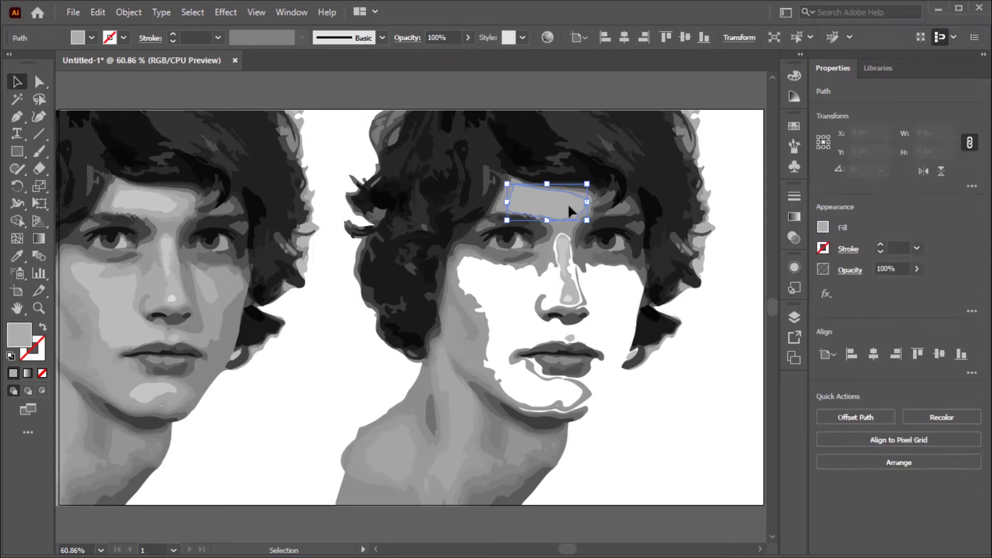
pyautogui.press('Delete')
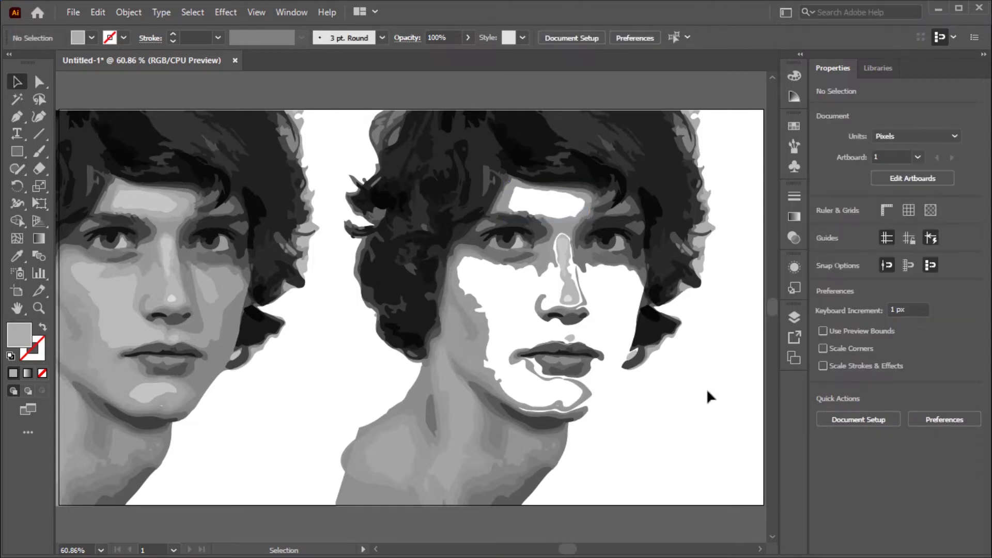
pyautogui.hotkey('ctrl', '-')
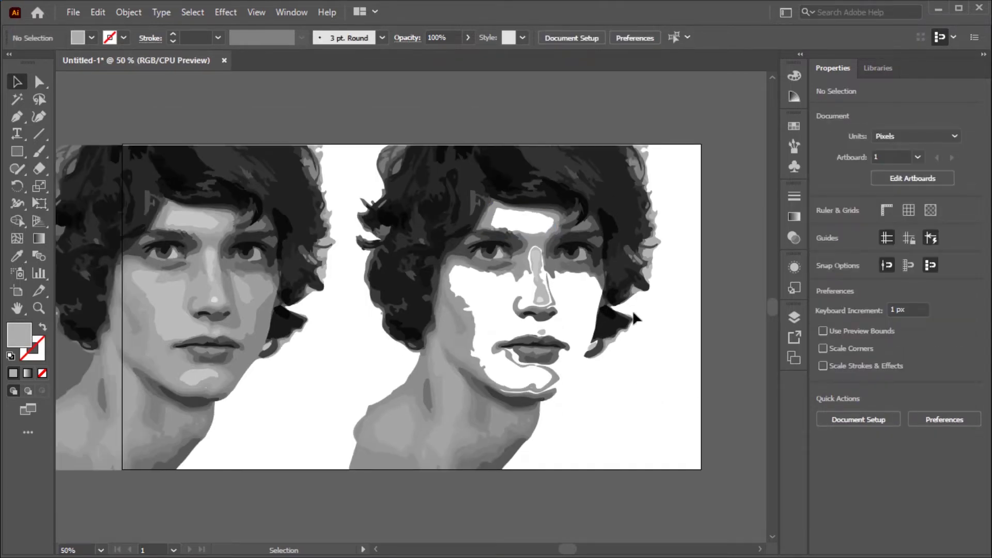
# Marquee-select the right portrait and open Effect > Stylize > Scribble
pyautogui.moveTo(342, 127)
pyautogui.mouseDown()
pyautogui.moveTo(380, 193)
pyautogui.moveTo(723, 502)
pyautogui.mouseUp()
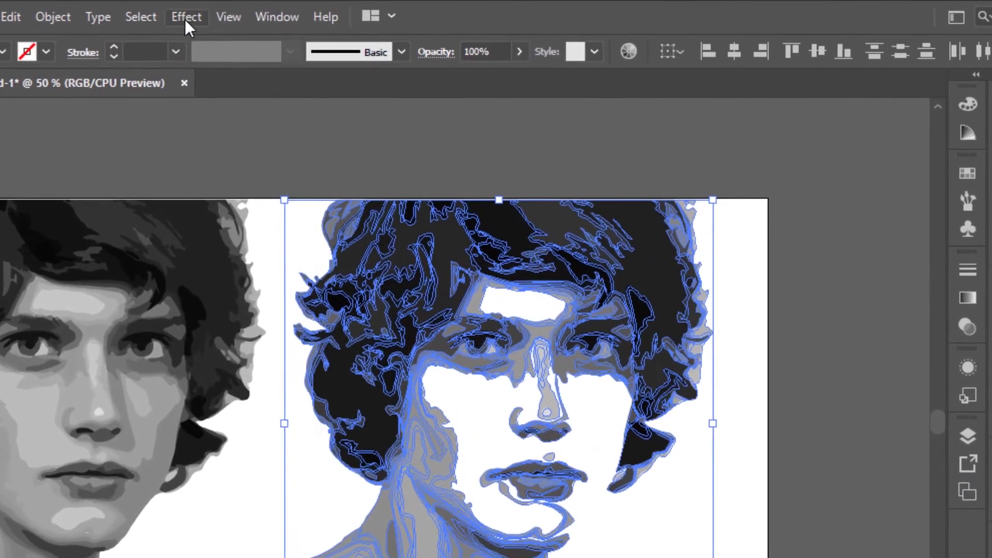
pyautogui.click(212, 14)
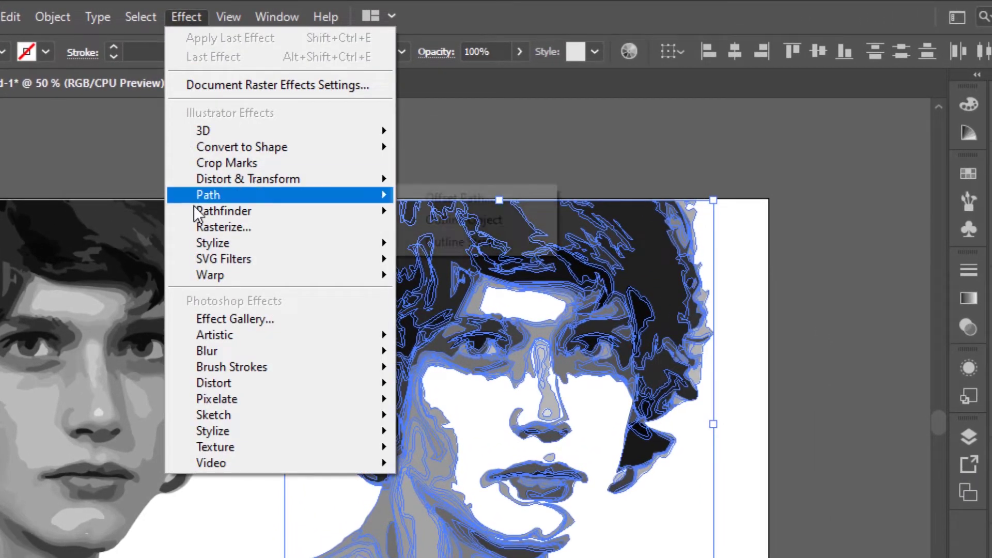
pyautogui.moveTo(213, 243)
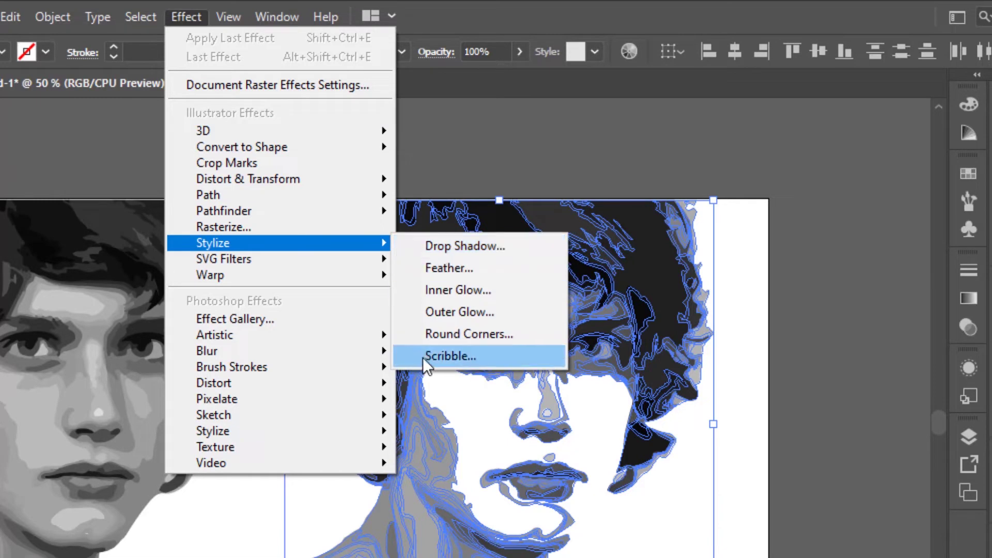
pyautogui.click(480, 356)
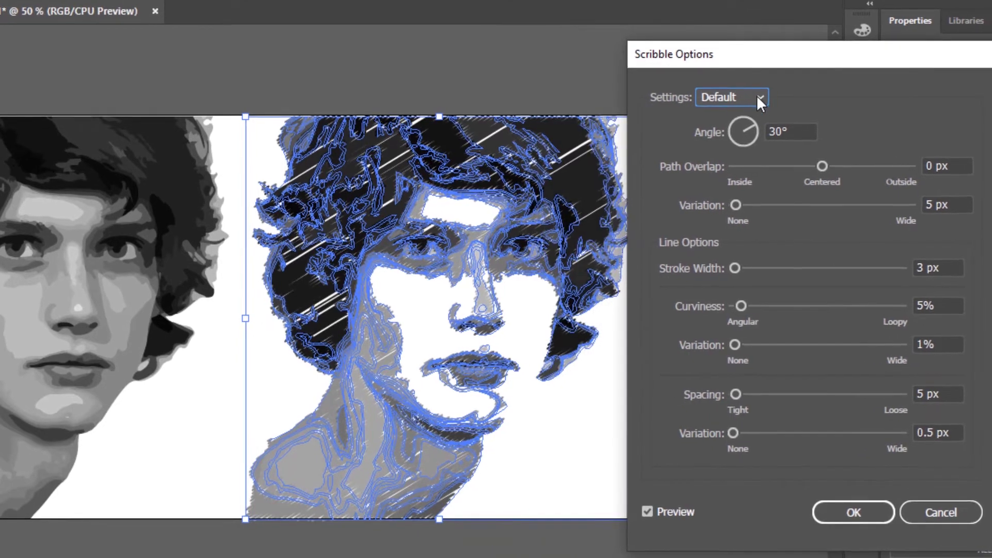
# Start from the Sketch preset with Angle 22.5°, Overlap -2 and Overlap Variation 3
pyautogui.click(731, 98)
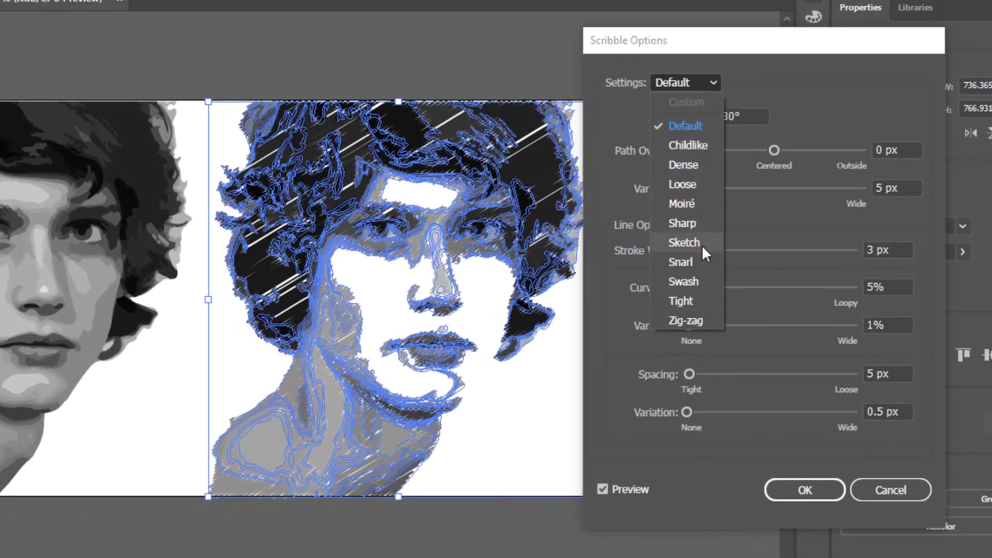
pyautogui.click(684, 243)
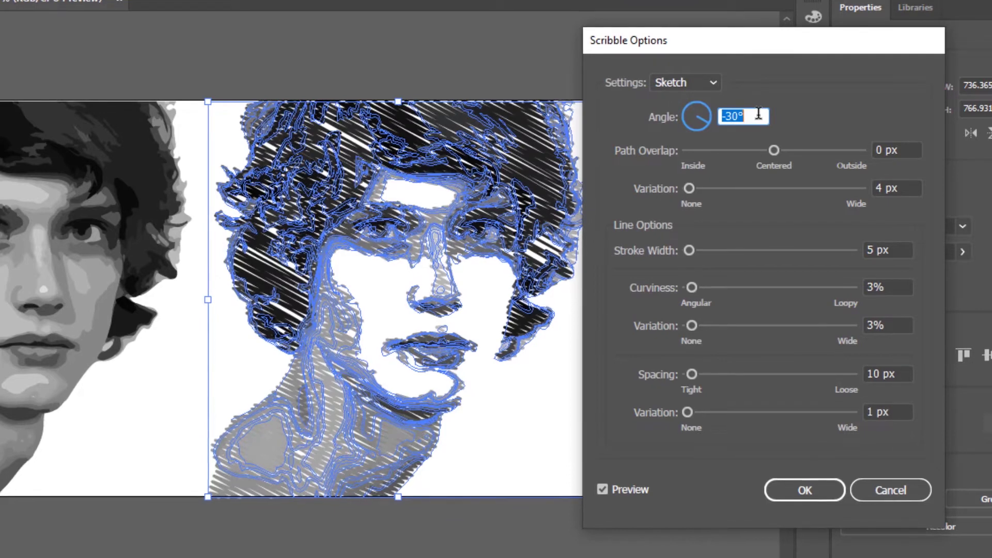
pyautogui.write('22.50')
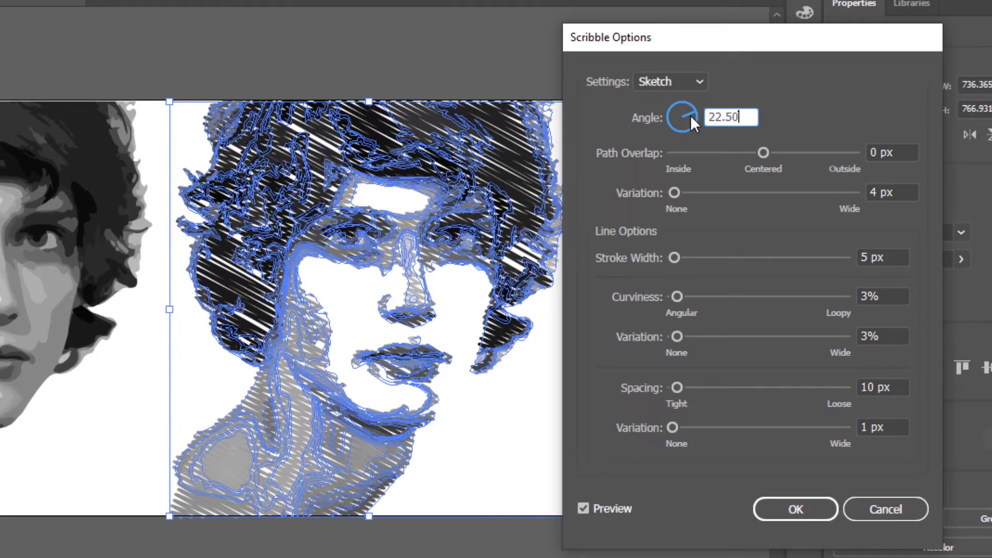
pyautogui.press('Tab')
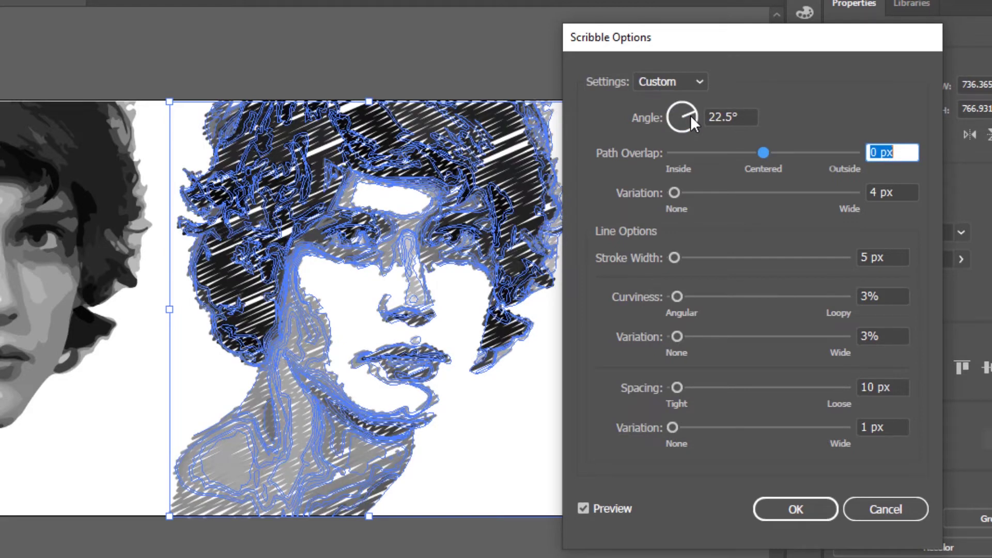
pyautogui.write('-2')
pyautogui.press('Tab')
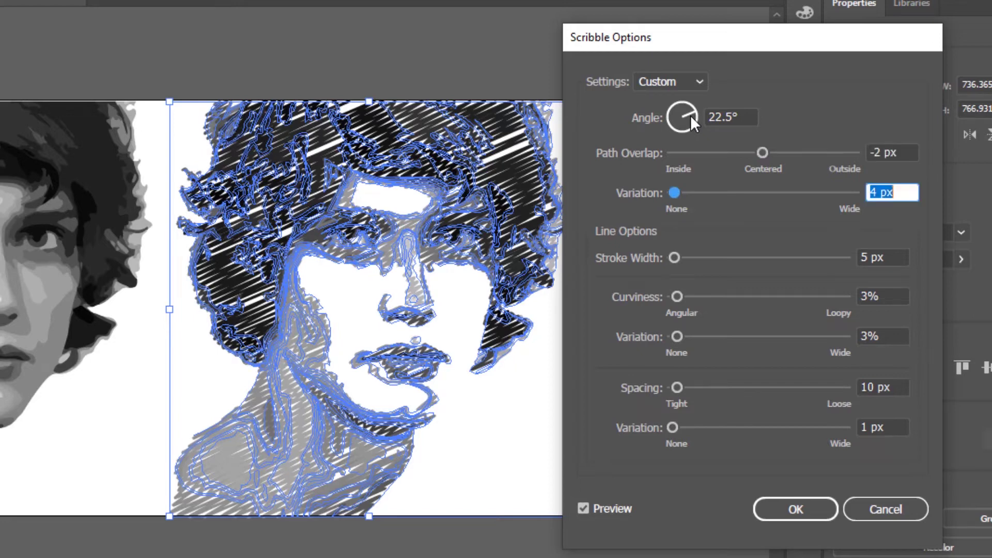
pyautogui.write('3')
pyautogui.press('Tab')
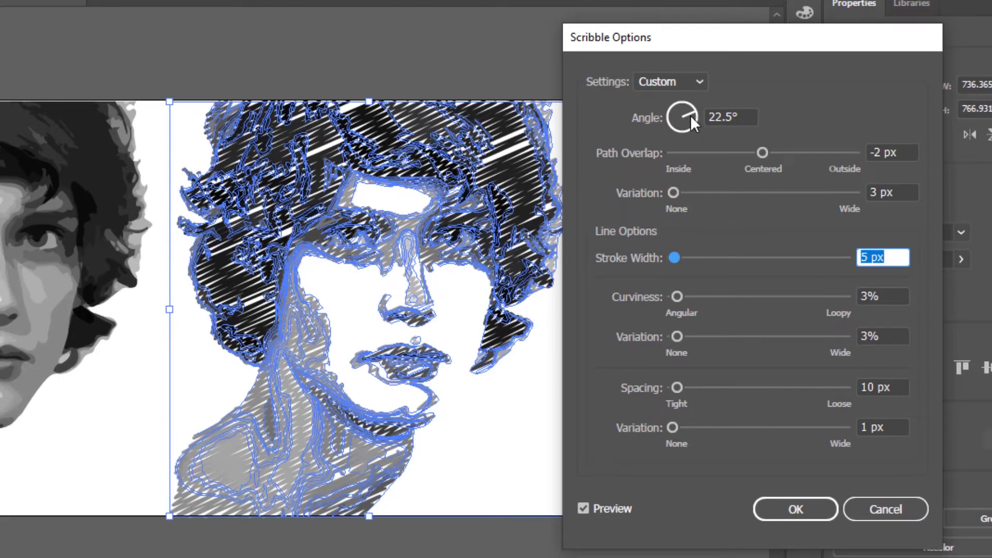
# Apply the scribble with Stroke 1, Curviness 60, Variation 100, Spacing 1, Spacing Variation 0
pyautogui.write('1')
pyautogui.press('Tab')
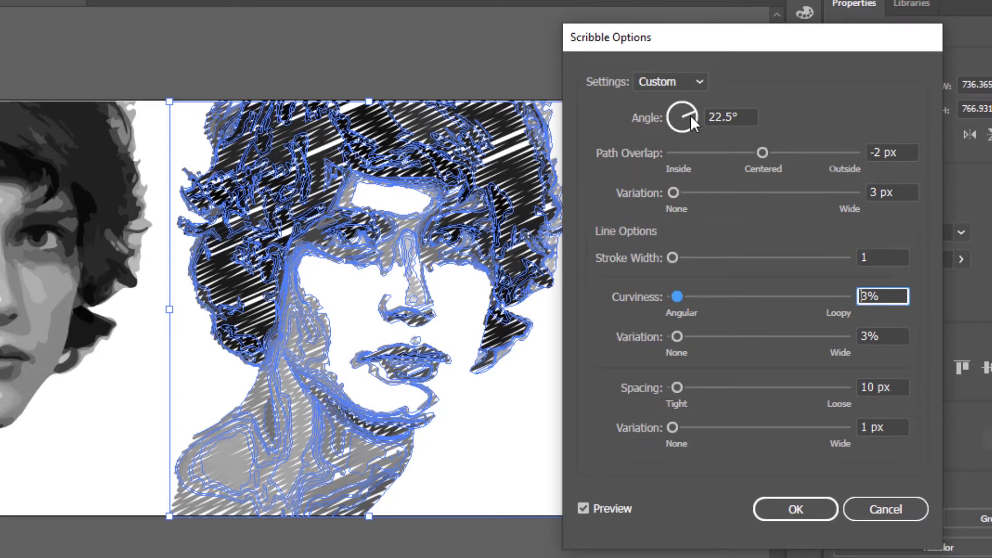
pyautogui.write('60')
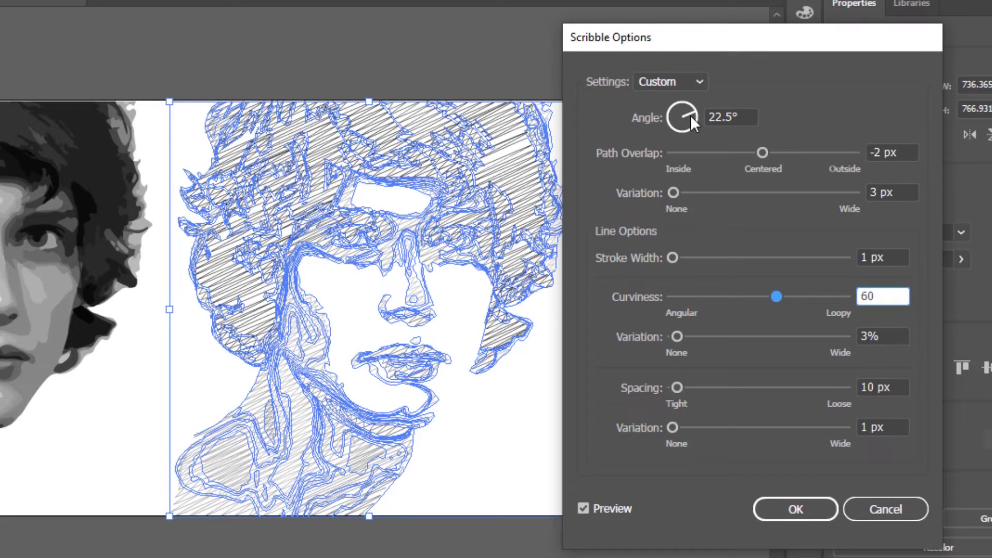
pyautogui.press('Tab')
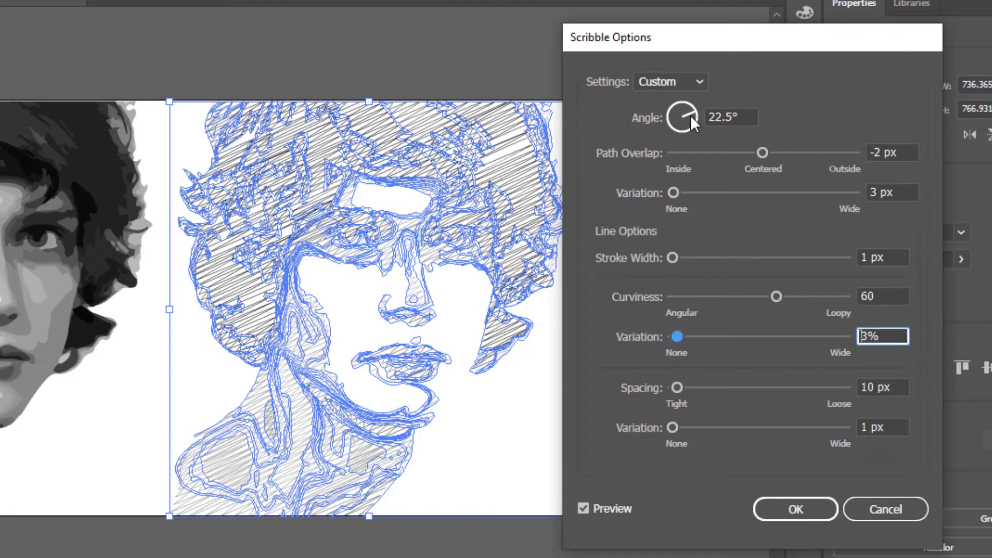
pyautogui.write('100')
pyautogui.press('Tab')
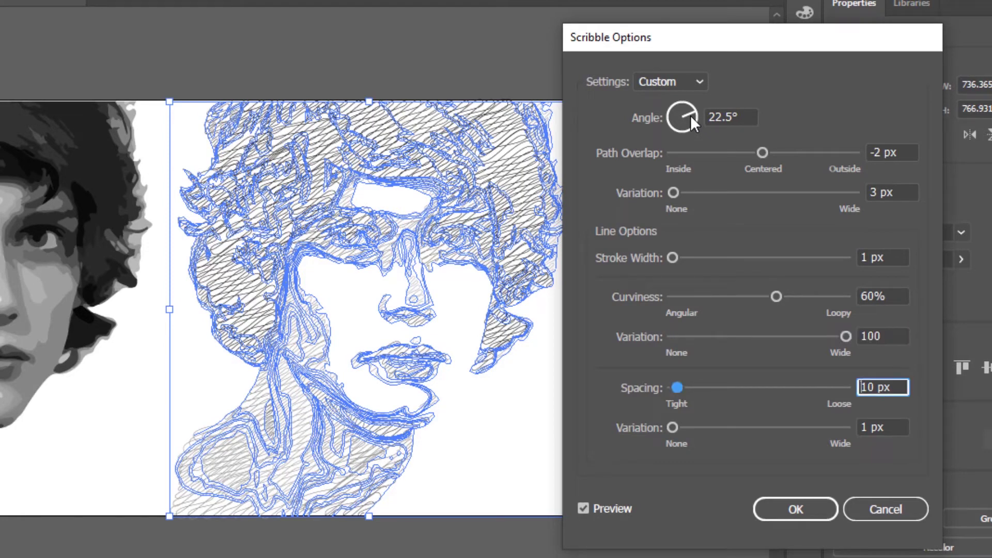
pyautogui.write('1')
pyautogui.press('Tab')
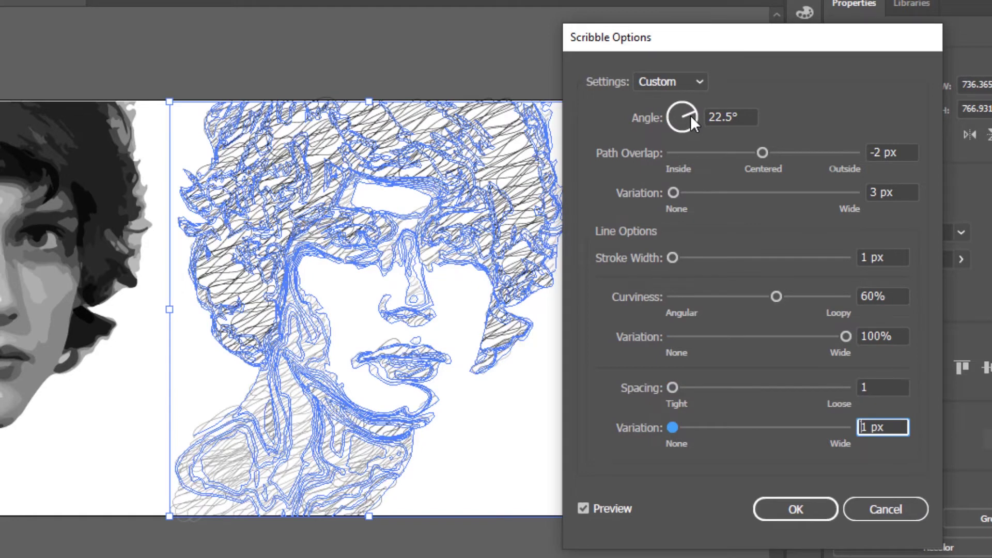
pyautogui.write('0')
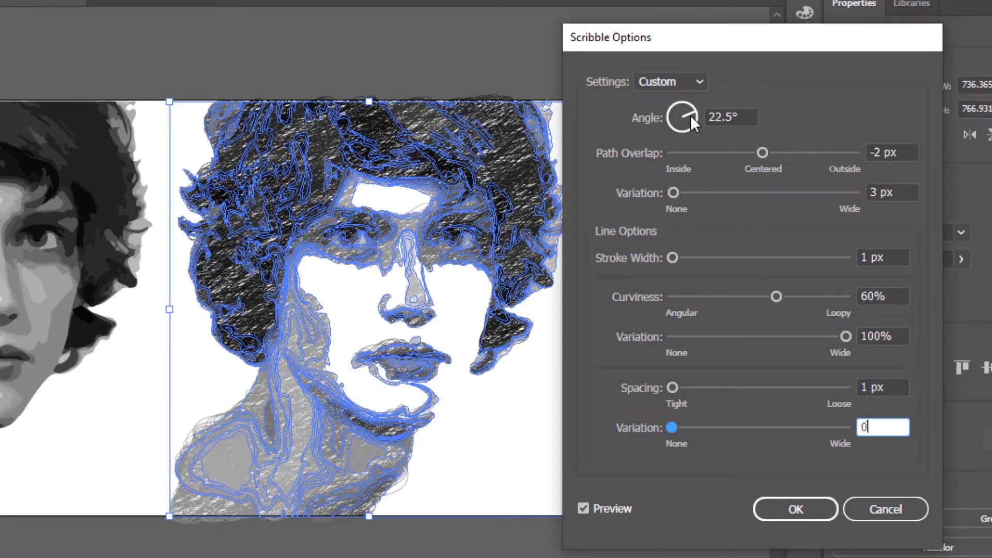
pyautogui.press('Tab')
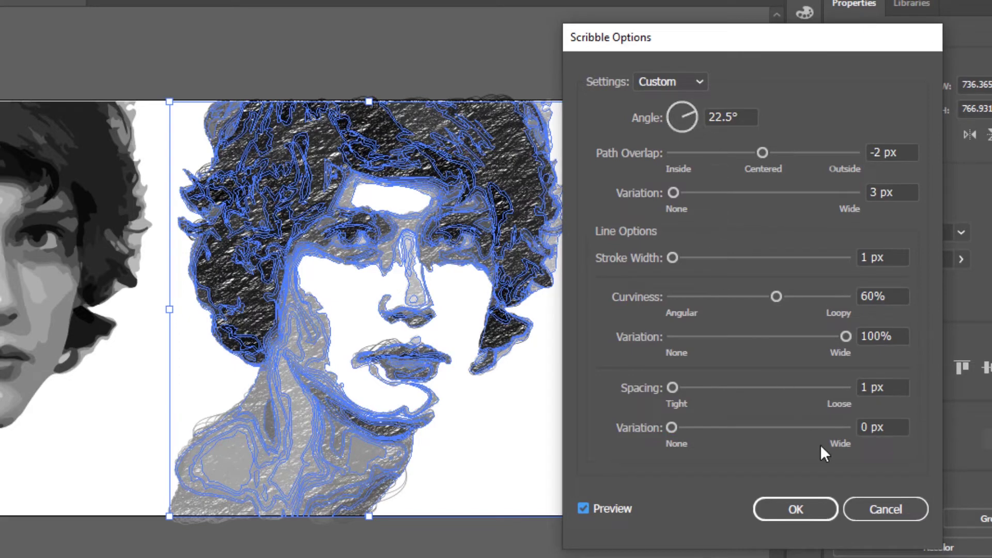
pyautogui.click(824, 513)
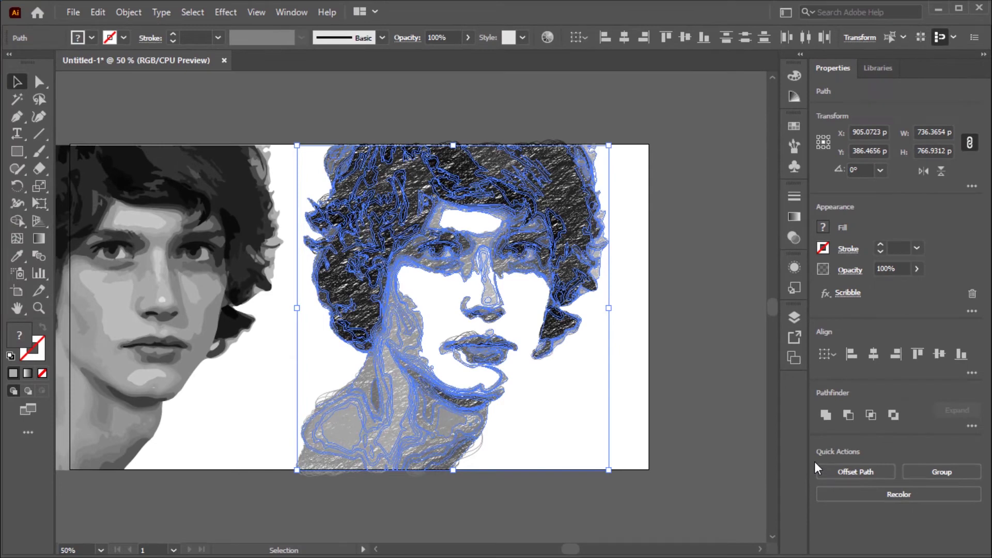
# Group the scribbled right portrait and drag it about 235 px further right
pyautogui.click(135, 11)
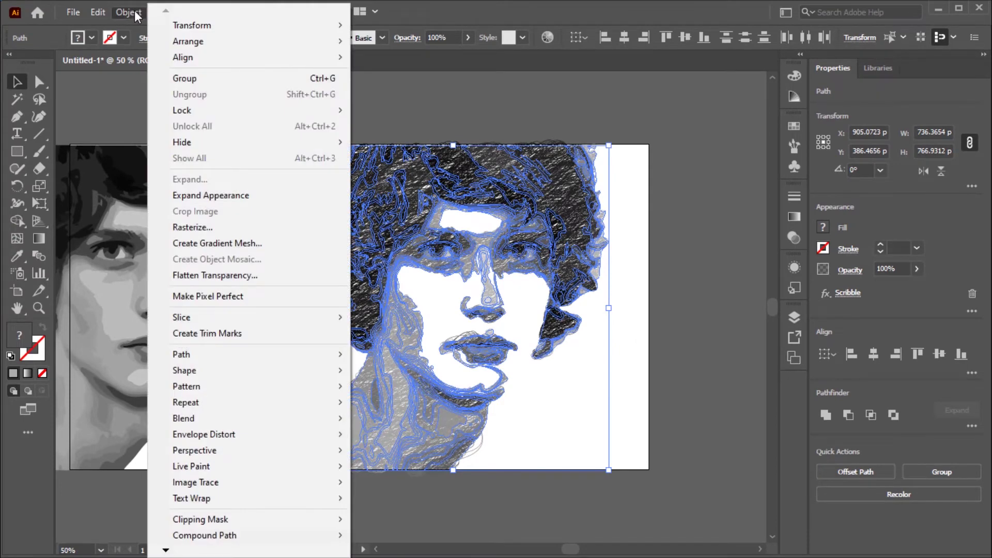
pyautogui.click(192, 80)
pyautogui.click(455, 94)
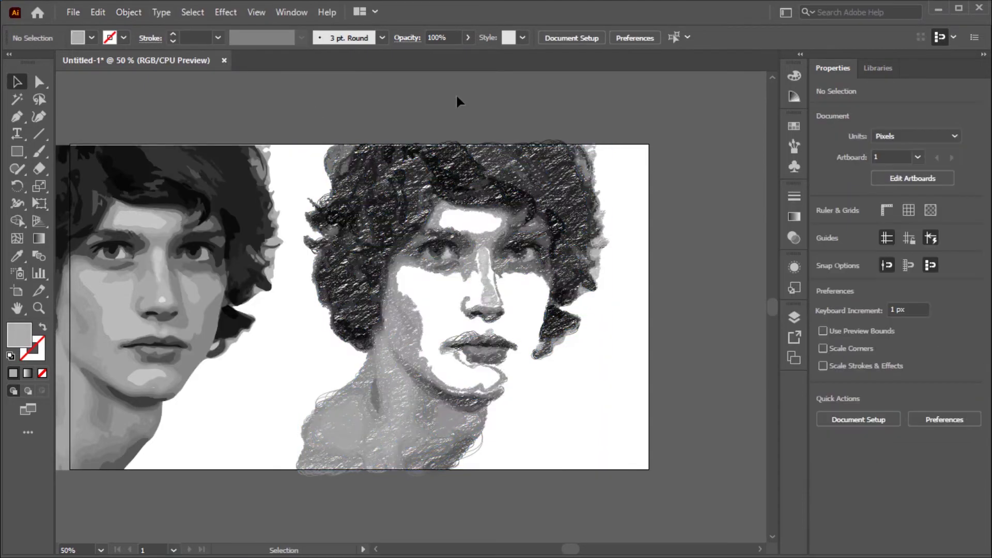
pyautogui.moveTo(483, 160); pyautogui.dragTo(552, 161)
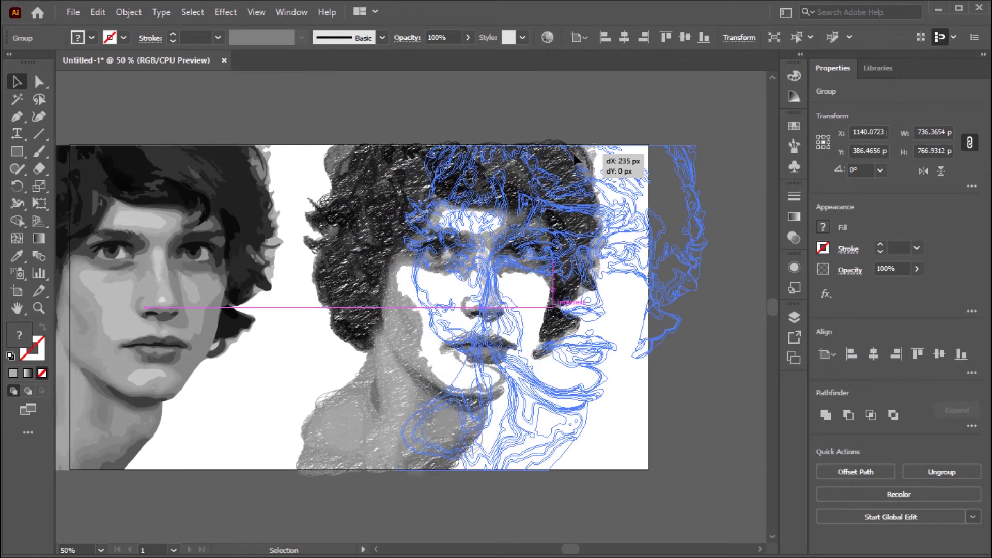
# Marquee-select the left traced portrait's shapes and zoom in on them
pyautogui.hscroll(-3, 550, 161)
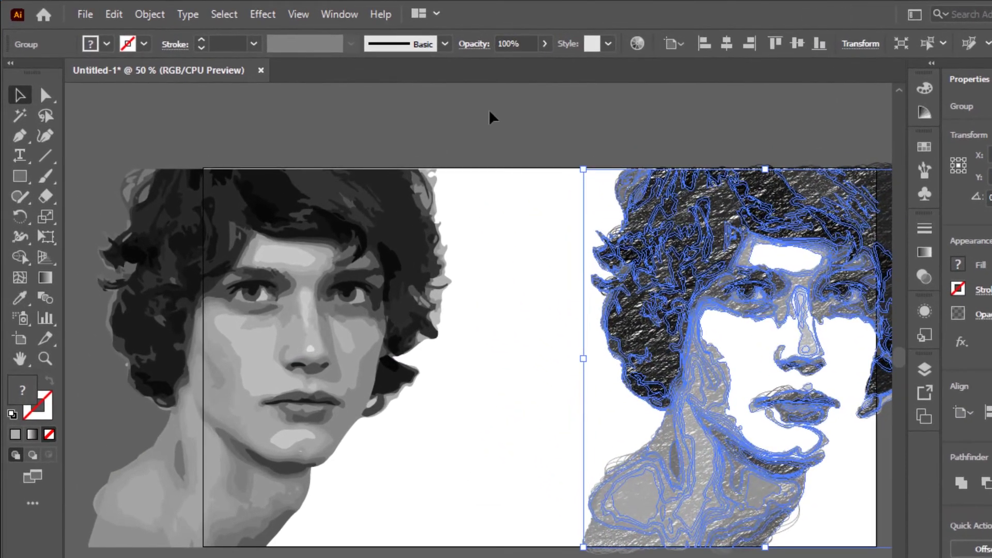
pyautogui.moveTo(489, 111); pyautogui.dragTo(78, 553)
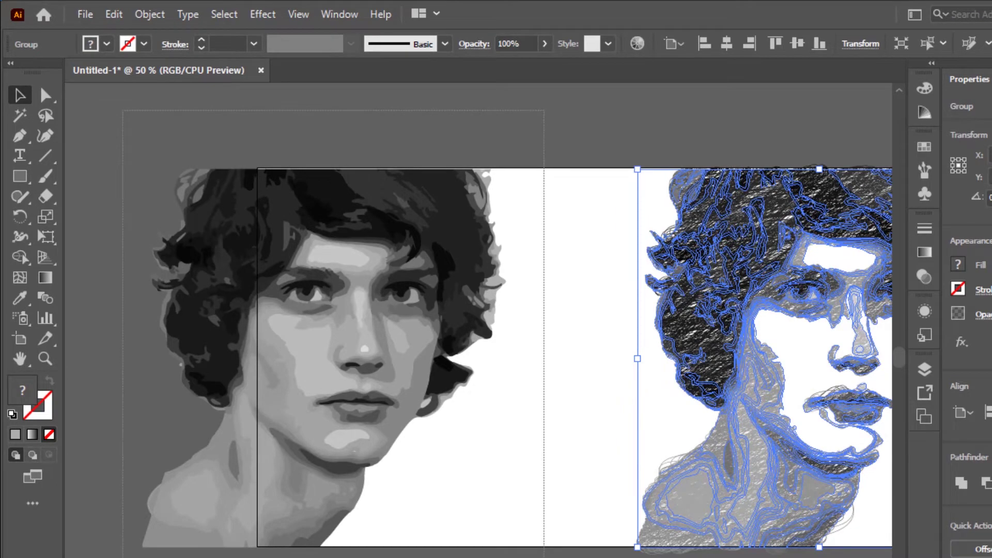
pyautogui.moveTo(37, 227); pyautogui.dragTo(187, 482)
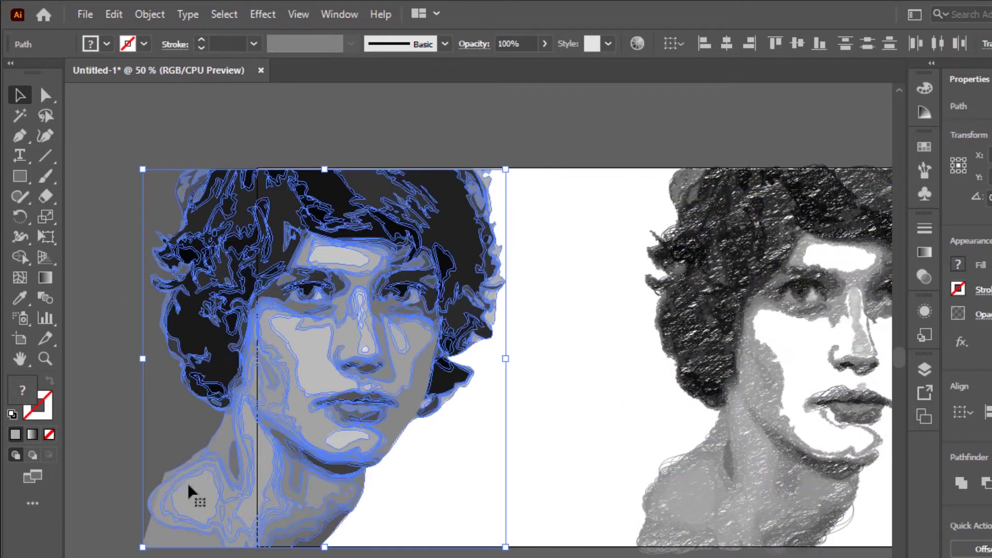
pyautogui.scroll(2, 187, 482)
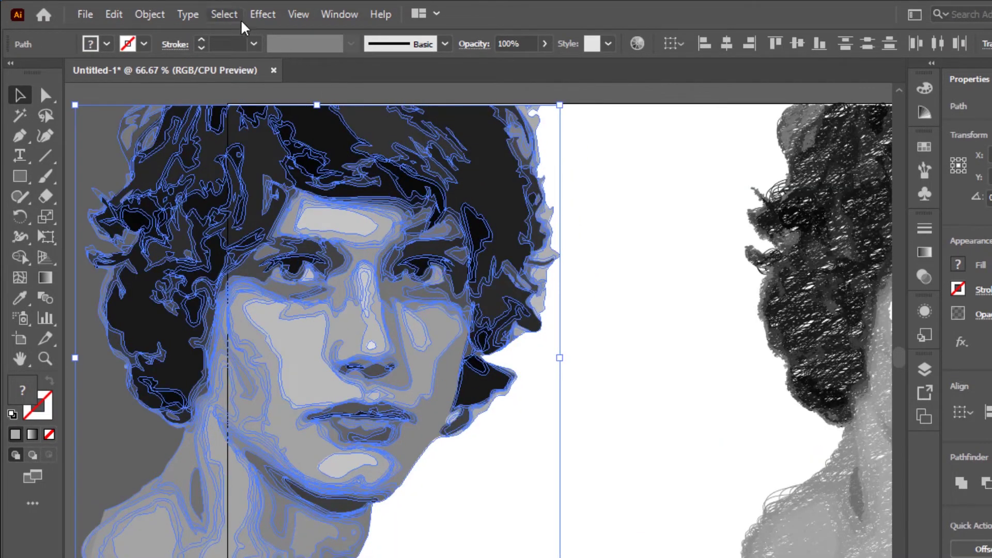
# Start a Scribble effect on the left portrait with 45° angle and 70 px variation
pyautogui.click(260, 14)
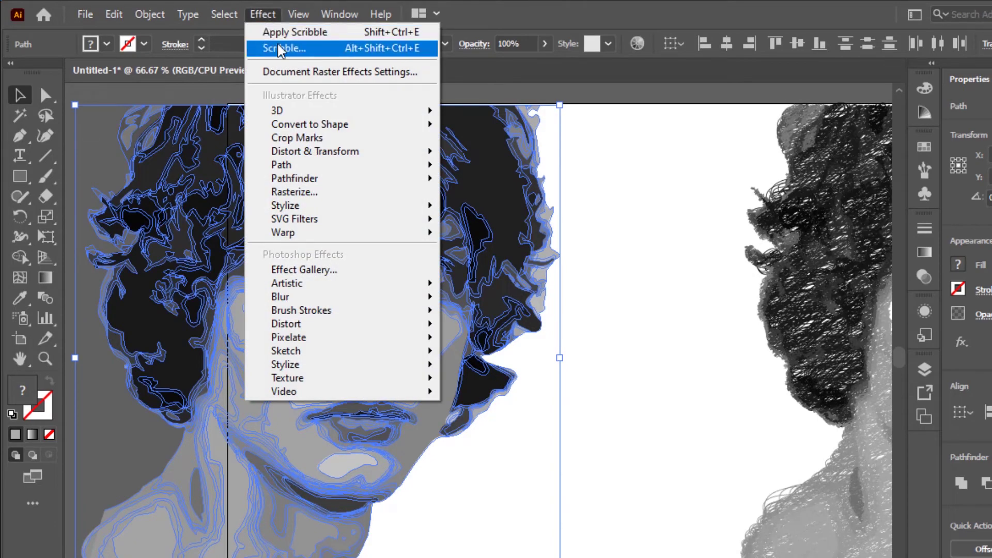
pyautogui.click(278, 46)
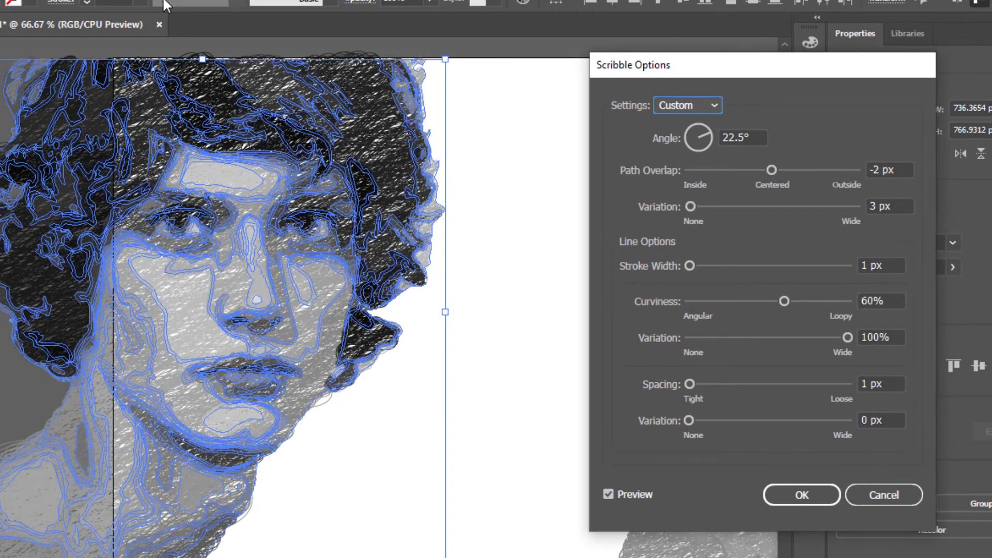
pyautogui.click(714, 106)
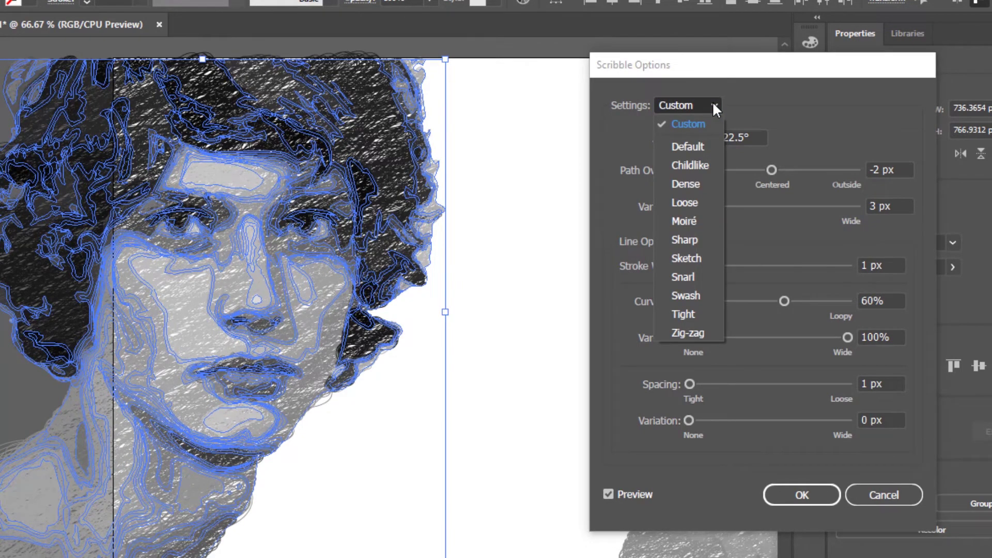
pyautogui.press('Escape')
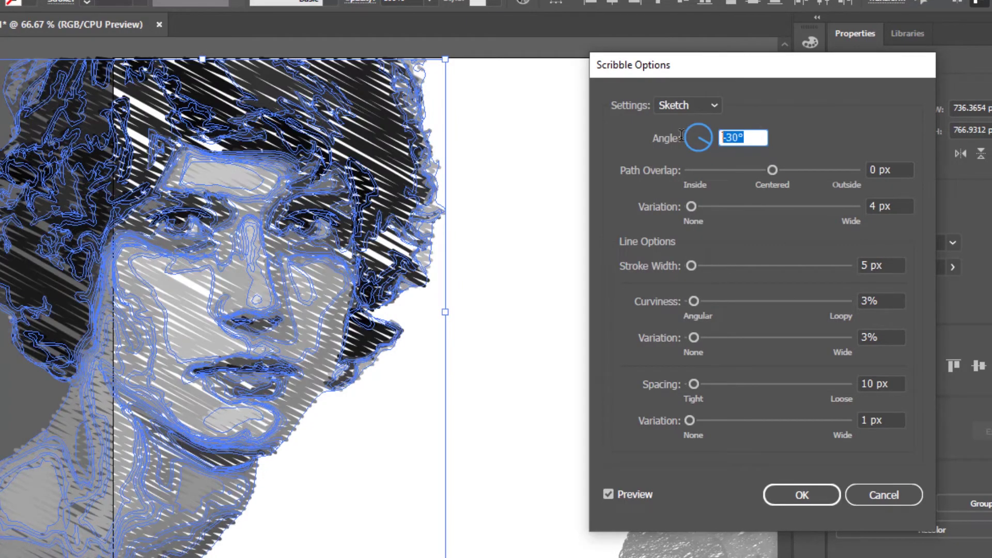
pyautogui.write('4')
pyautogui.write('5')
pyautogui.press('Tab')
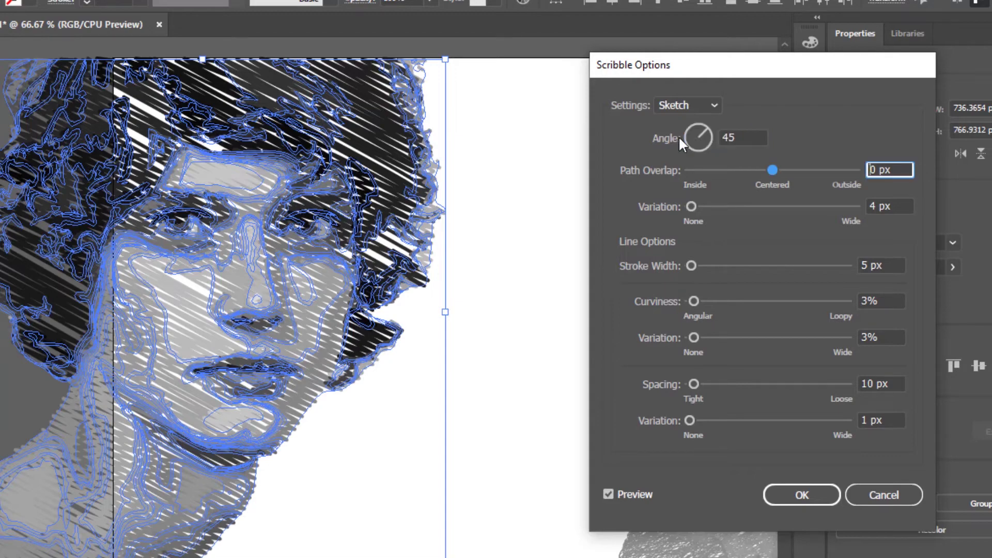
pyautogui.press('Tab')
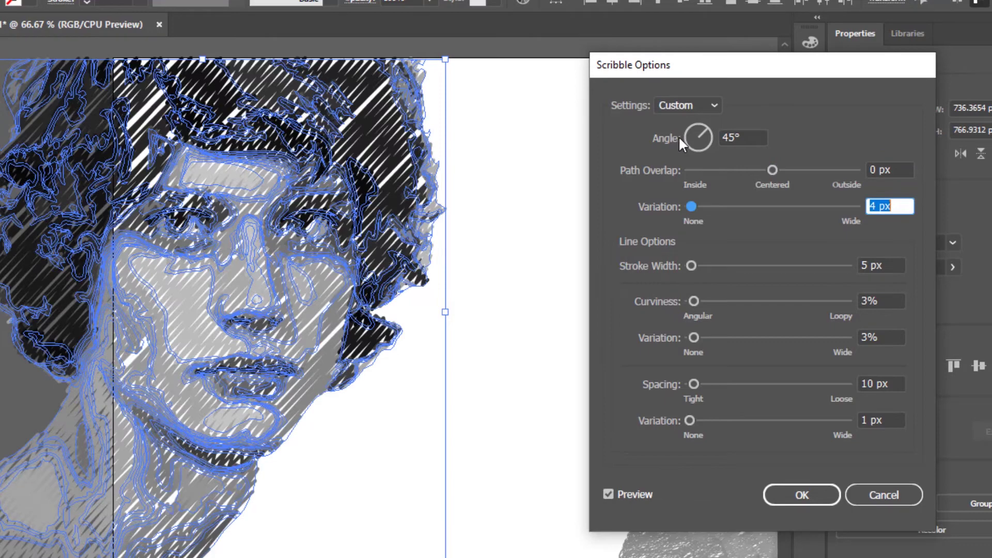
pyautogui.write('70')
pyautogui.press('Tab')
# Finish the scribble with 1 px stroke, 100% curviness and variation, spacing variation 4
pyautogui.write('1')
pyautogui.press('Tab')
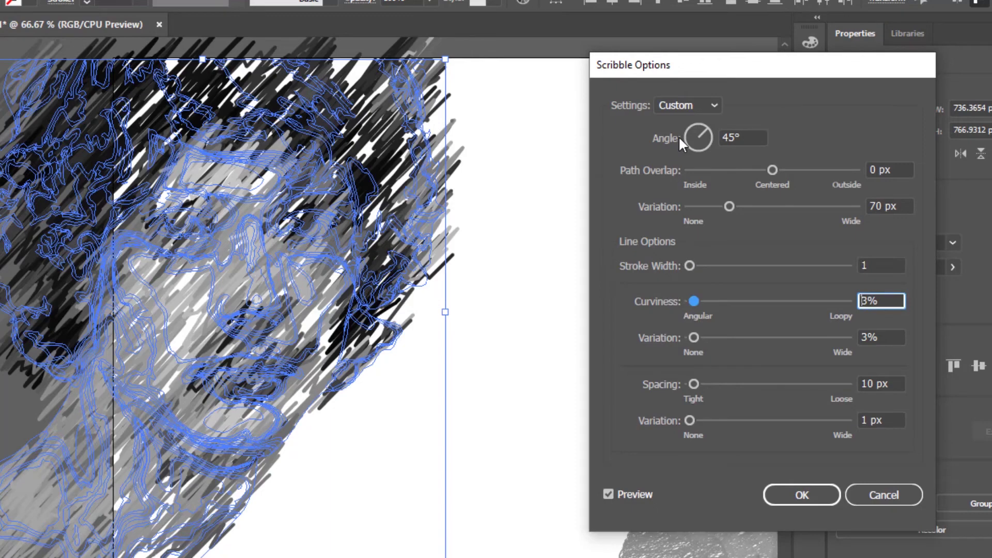
pyautogui.write('100')
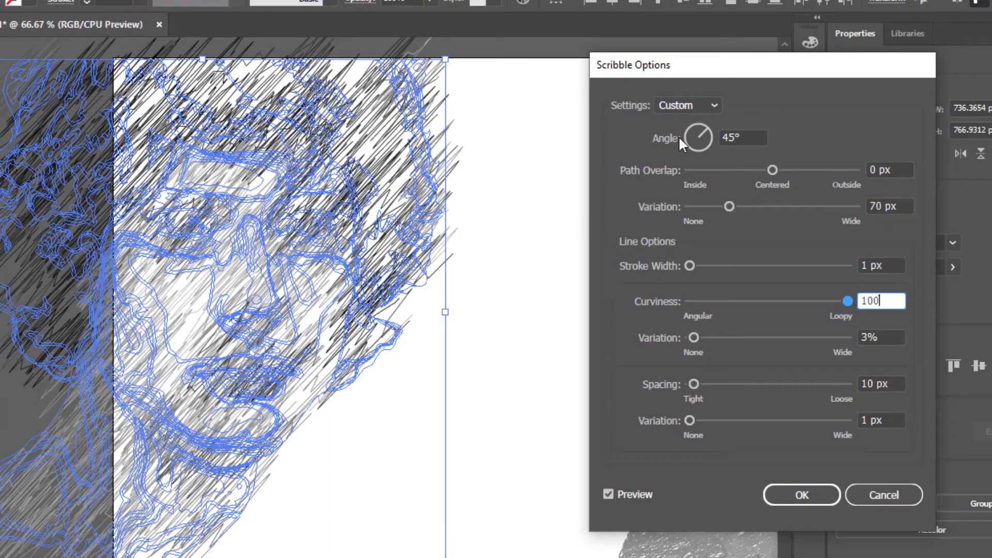
pyautogui.press('Tab')
pyautogui.write('100')
pyautogui.press('Tab')
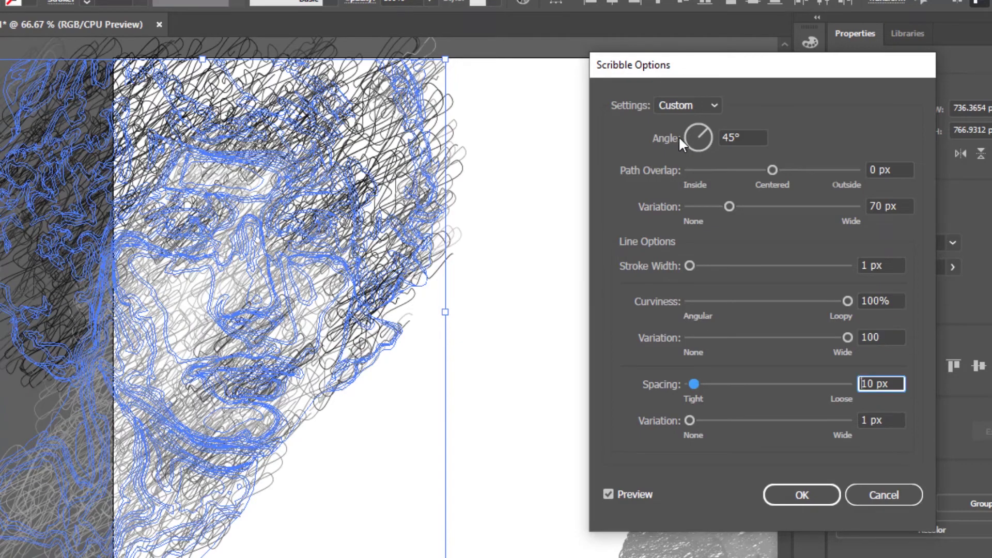
pyautogui.press('Tab')
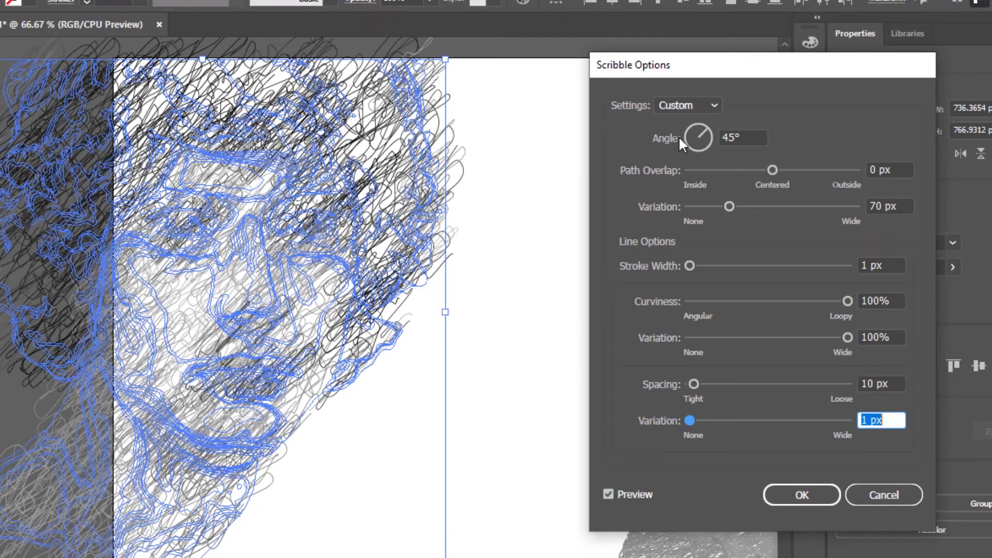
pyautogui.write('4')
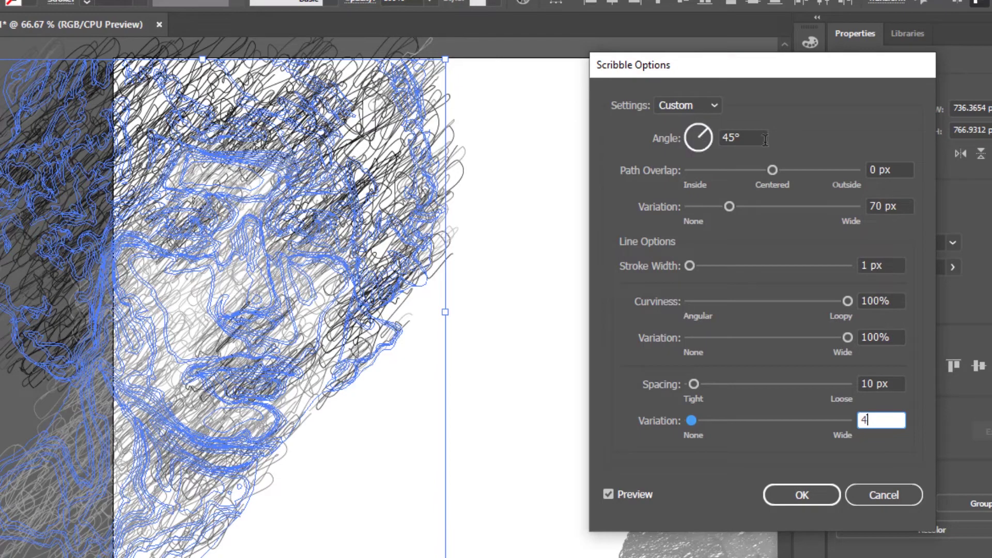
pyautogui.click(808, 492)
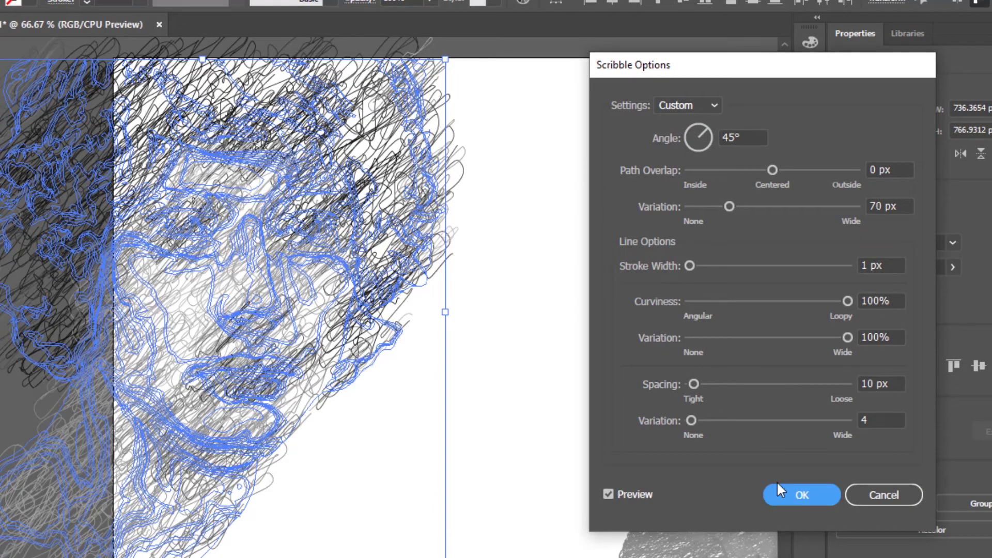
pyautogui.press('Return')
pyautogui.click(514, 274)
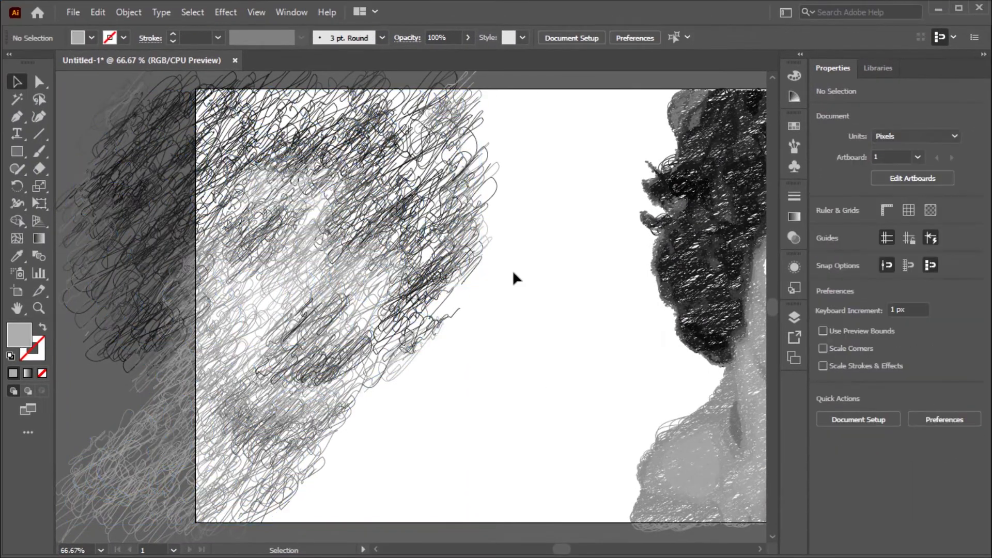
# Zoom out, marquee-select the left scribble portrait's paths, and group them
pyautogui.click(440, 266)
pyautogui.click(574, 191)
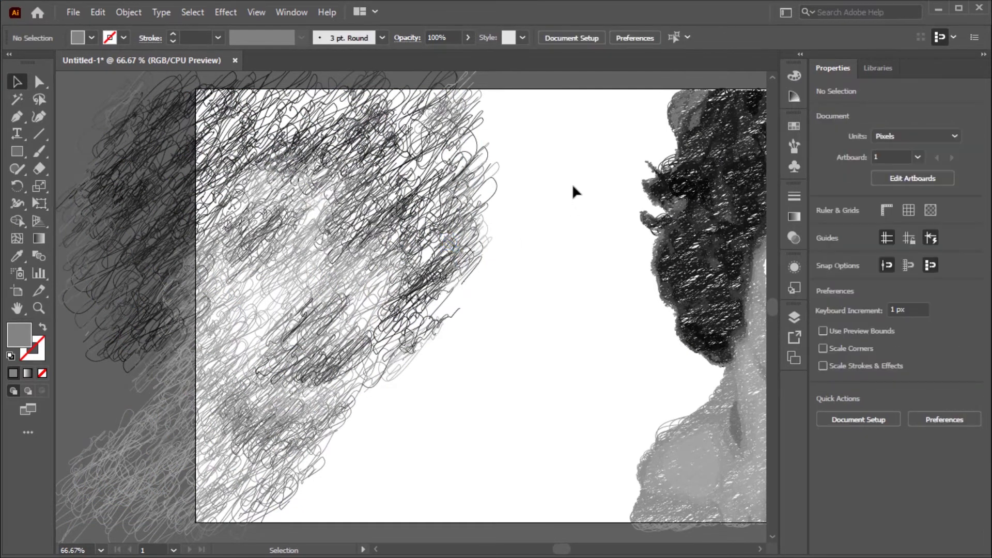
pyautogui.hotkey('ctrl', '-')
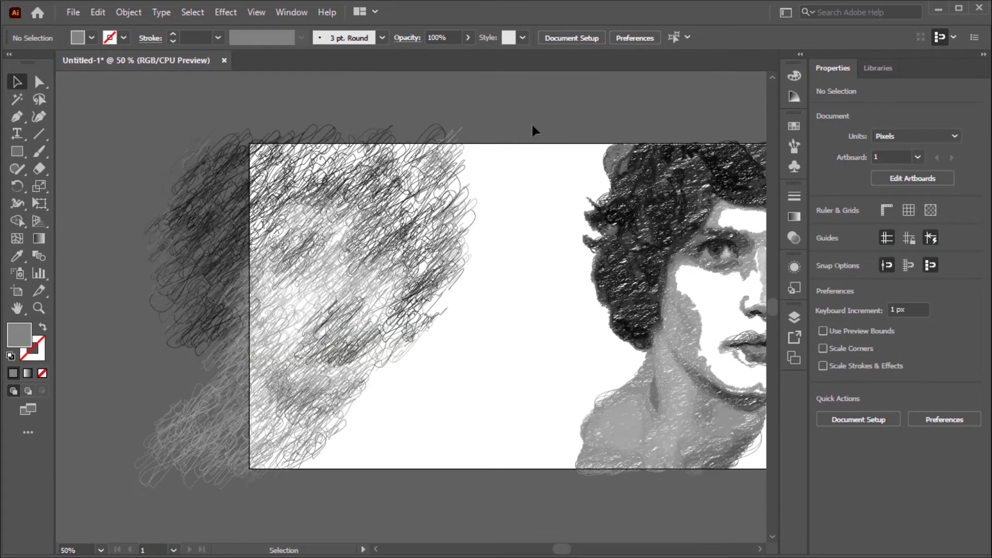
pyautogui.moveTo(518, 96); pyautogui.dragTo(418, 227)
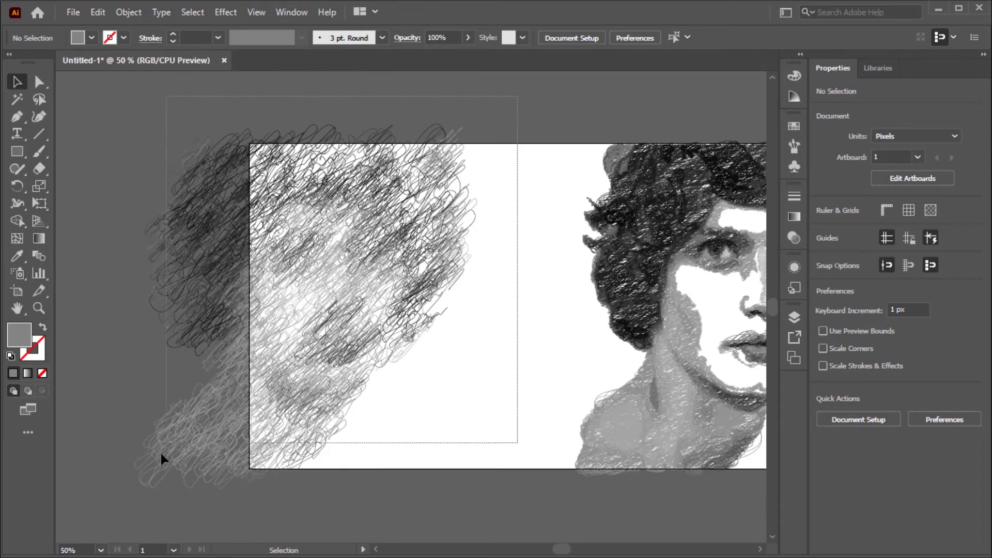
pyautogui.moveTo(280, 336); pyautogui.dragTo(99, 507)
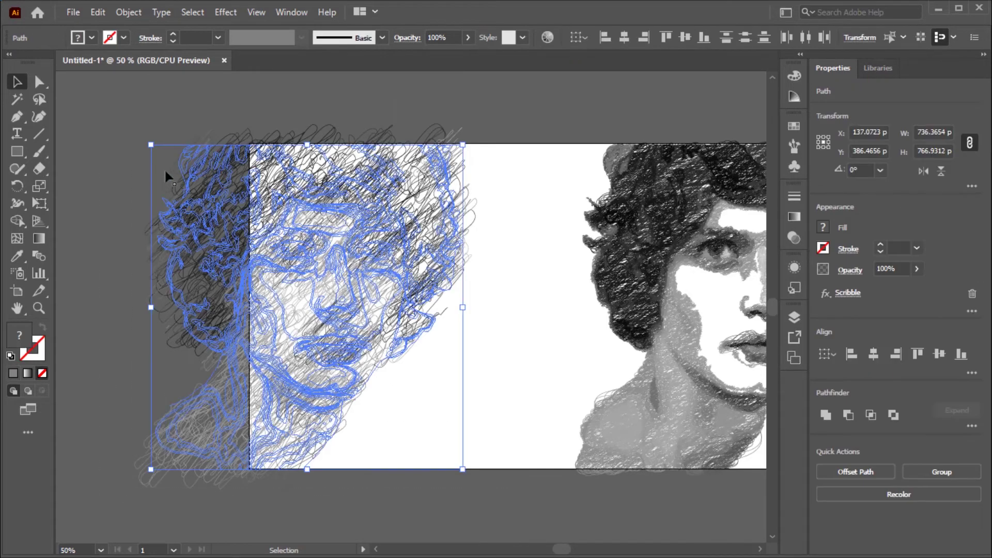
pyautogui.click(127, 13)
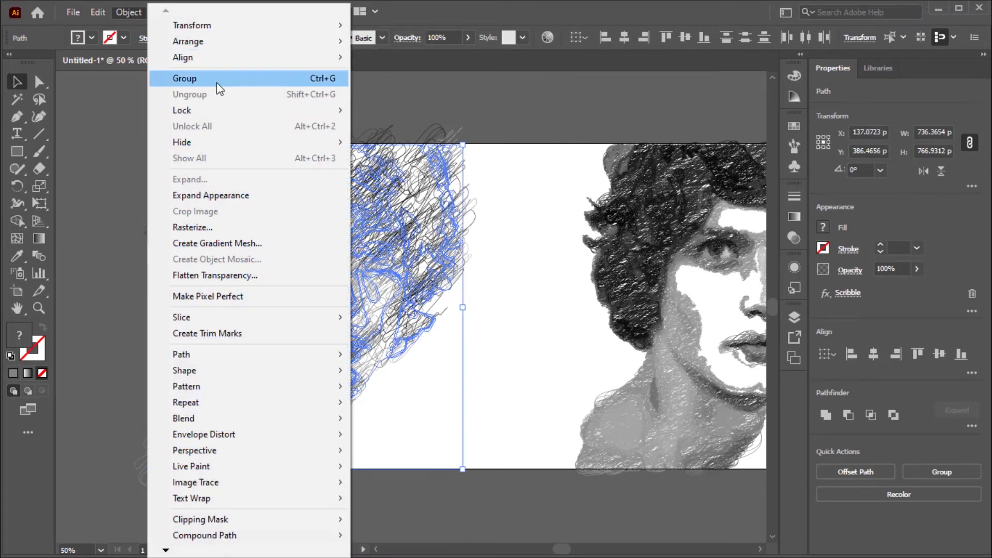
pyautogui.click(218, 79)
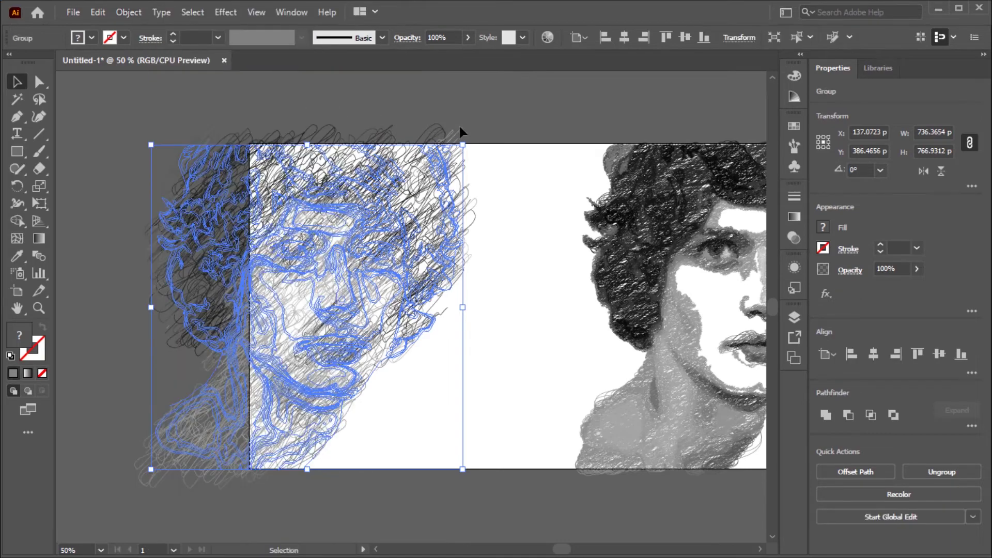
# Move the scribble group about 227 px right and marquee-select both portraits
pyautogui.click(504, 112)
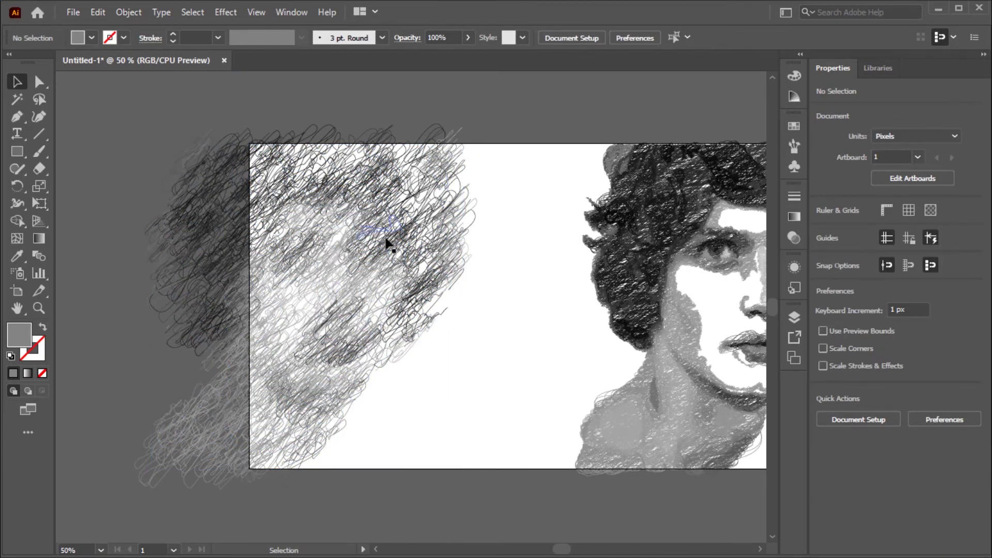
pyautogui.moveTo(387, 239); pyautogui.dragTo(505, 239)
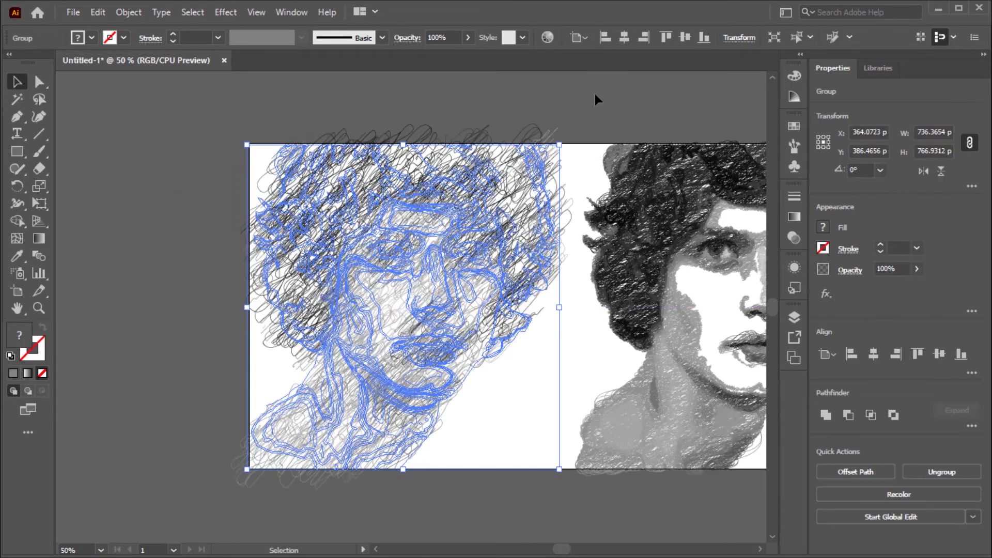
pyautogui.click(594, 99)
pyautogui.hscroll(3, 597, 99)
pyautogui.hscroll(1, 596, 98)
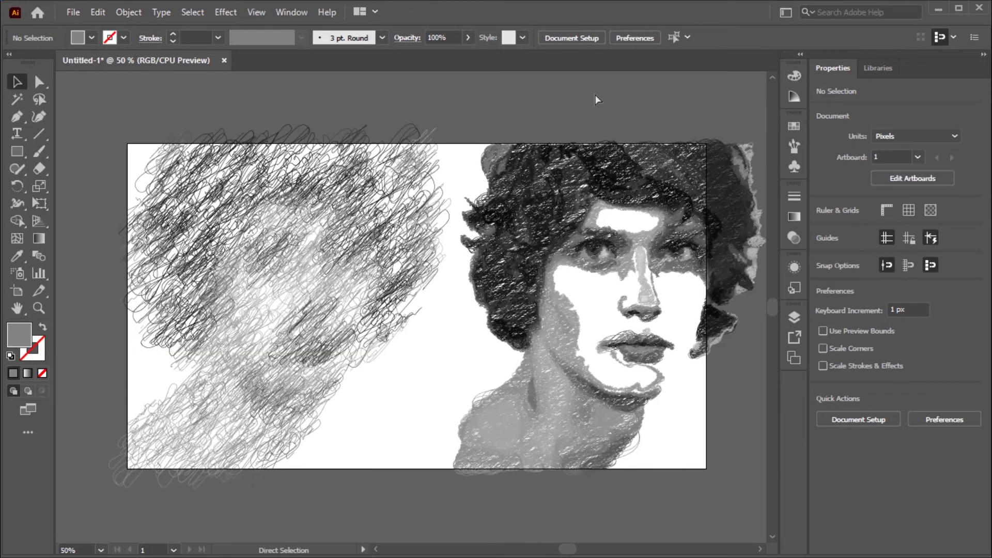
pyautogui.moveTo(685, 92); pyautogui.dragTo(290, 362)
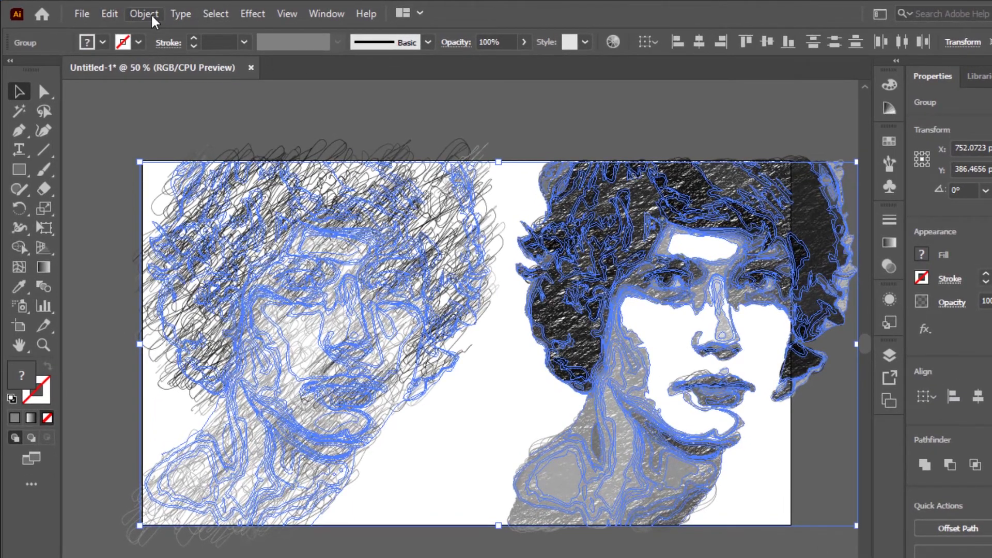
# Expand both scribble portraits' appearances and nudge the right portrait about 48 px left
pyautogui.click(152, 16)
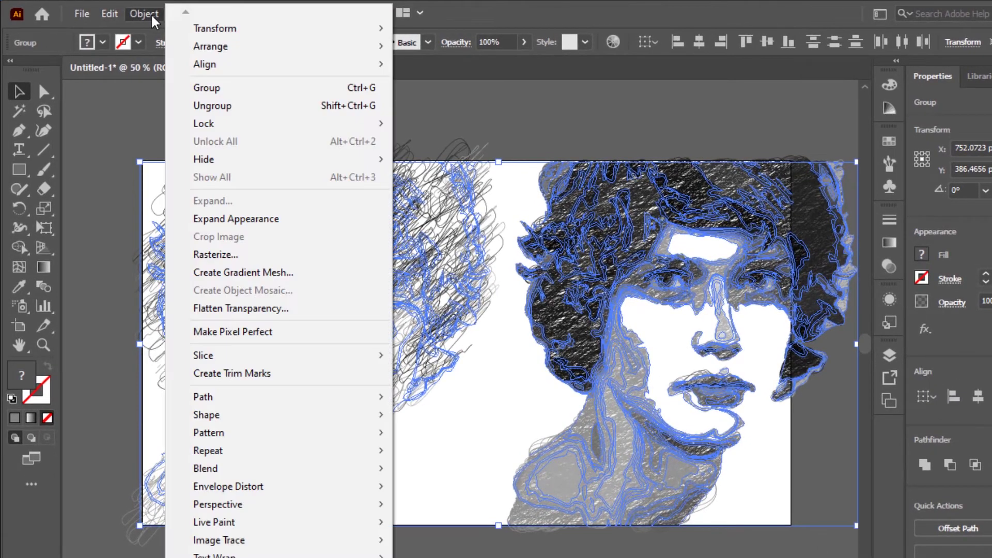
pyautogui.click(279, 219)
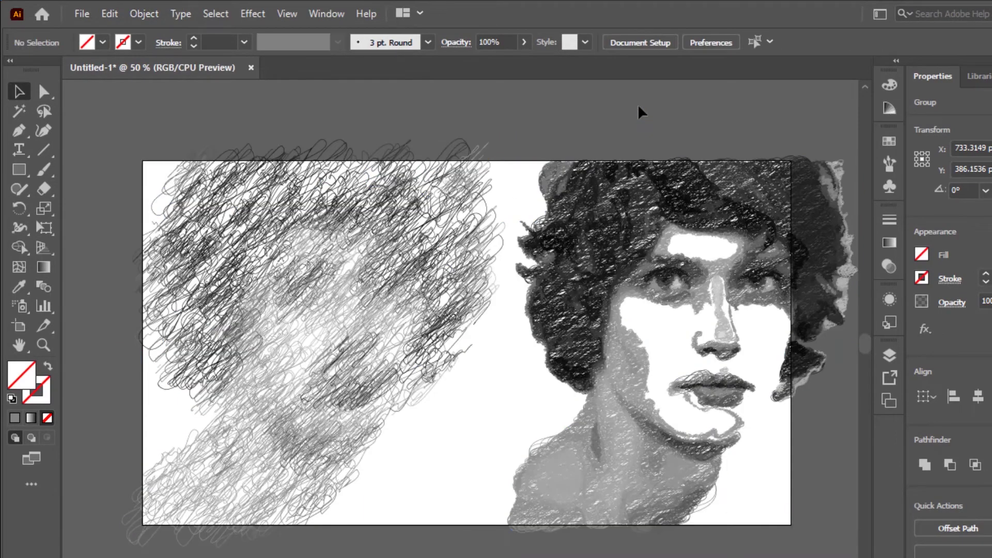
pyautogui.click(640, 111)
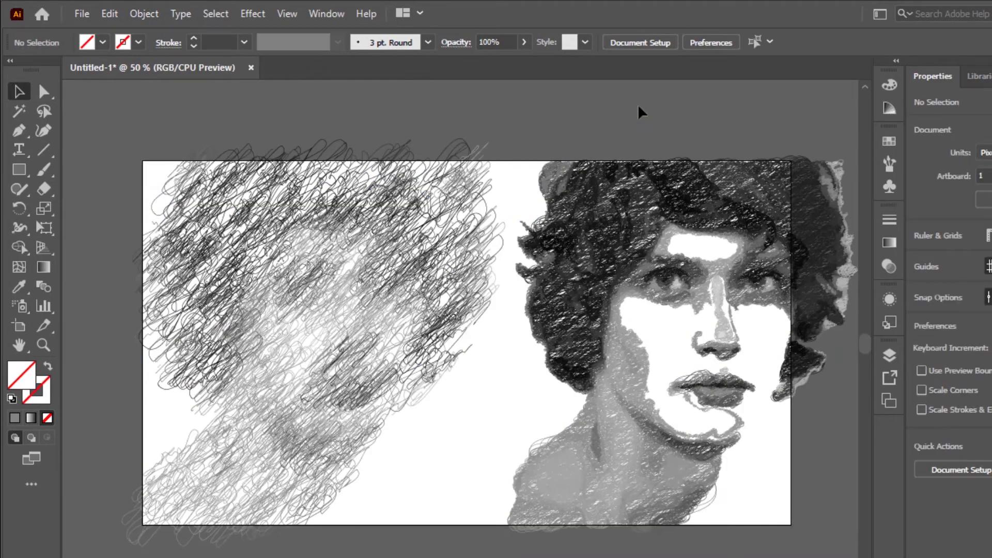
pyautogui.moveTo(495, 258); pyautogui.dragTo(486, 239)
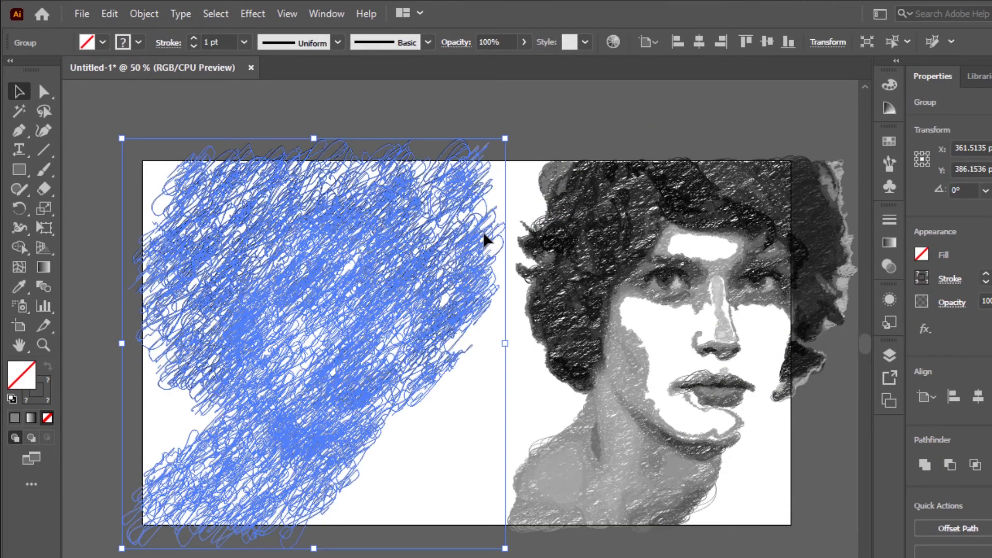
pyautogui.moveTo(630, 204); pyautogui.dragTo(606, 207)
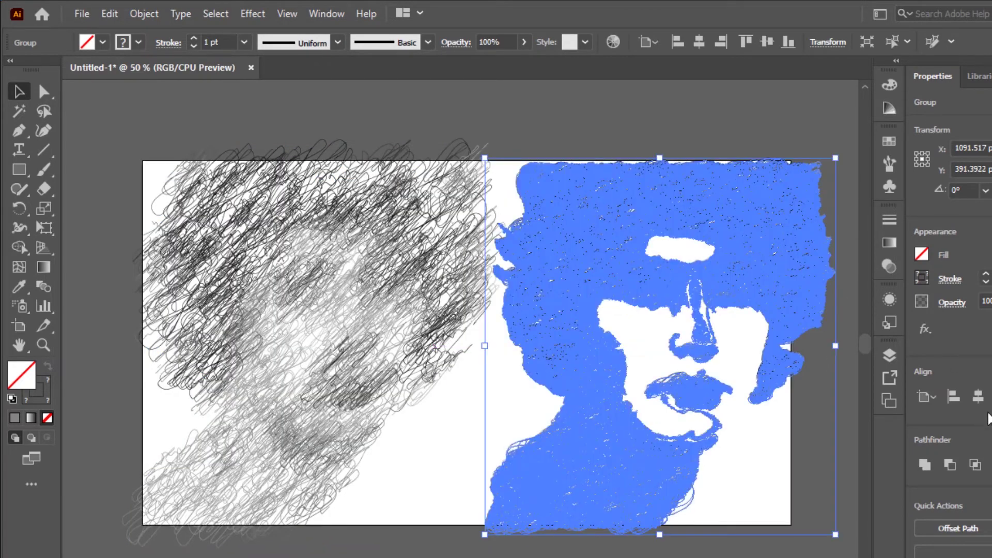
pyautogui.click(393, 264)
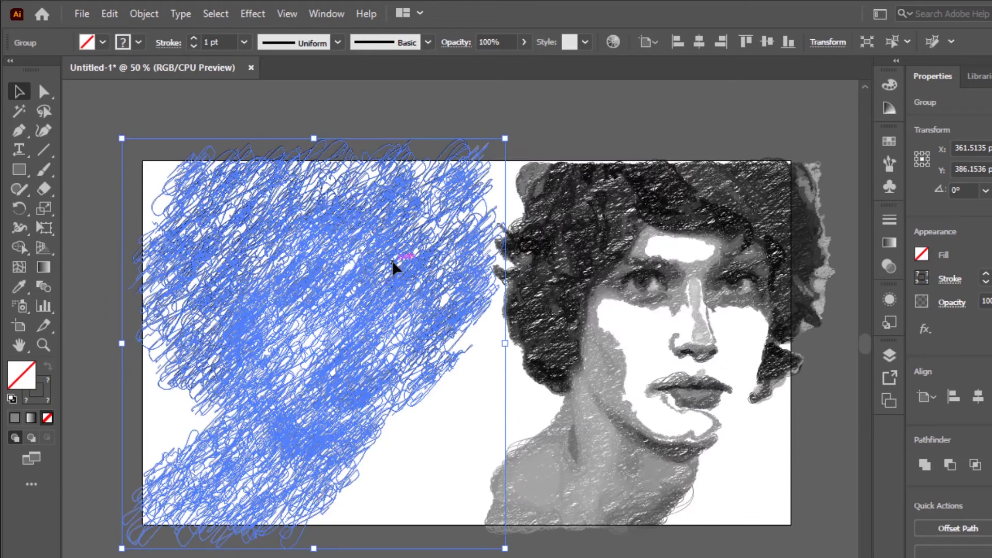
# Send the left scribble copy to back, move the right copy onto it, and bring it to front
pyautogui.rightClick(394, 263)
pyautogui.moveTo(514, 447)
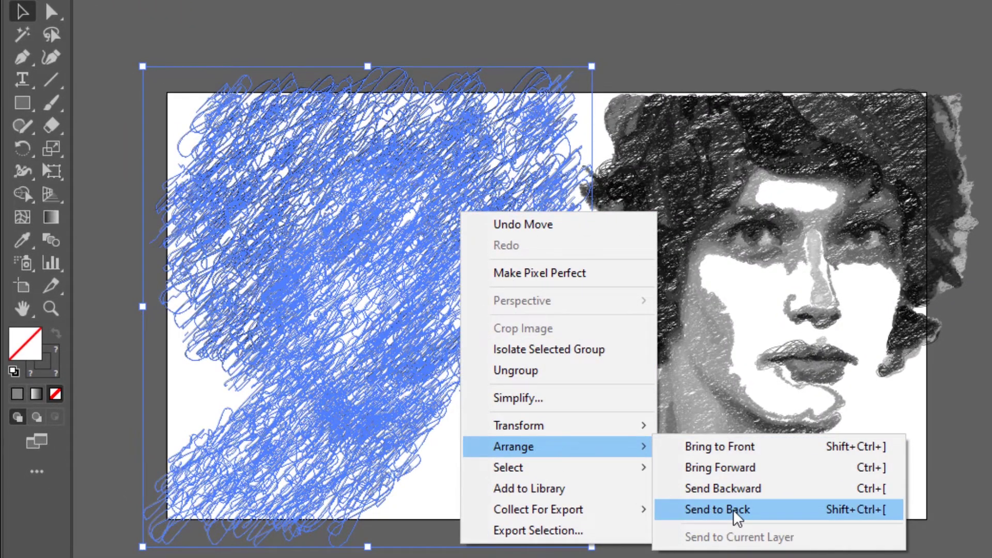
pyautogui.click(755, 512)
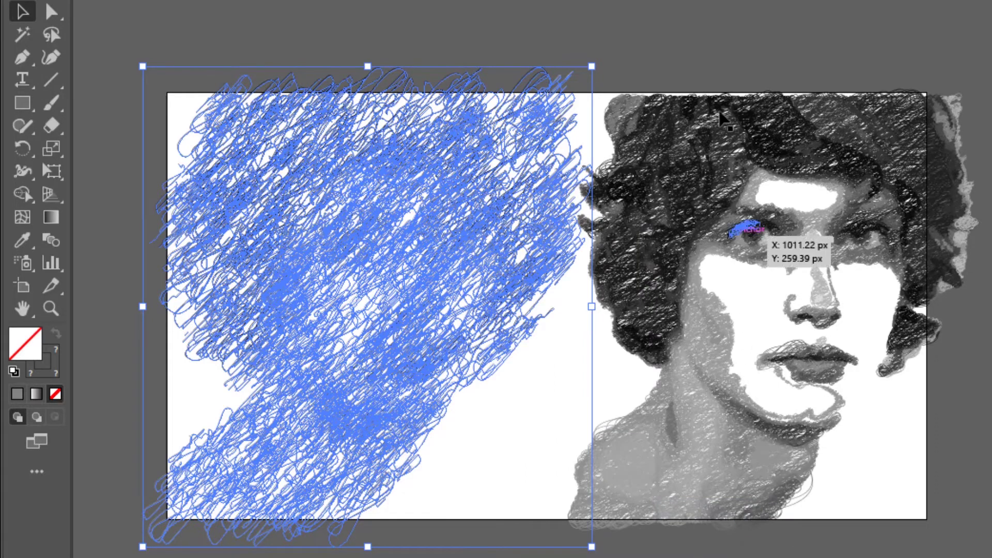
pyautogui.click(713, 36)
pyautogui.moveTo(689, 148)
pyautogui.mouseDown()
pyautogui.moveTo(522, 151)
pyautogui.moveTo(693, 146)
pyautogui.mouseUp()
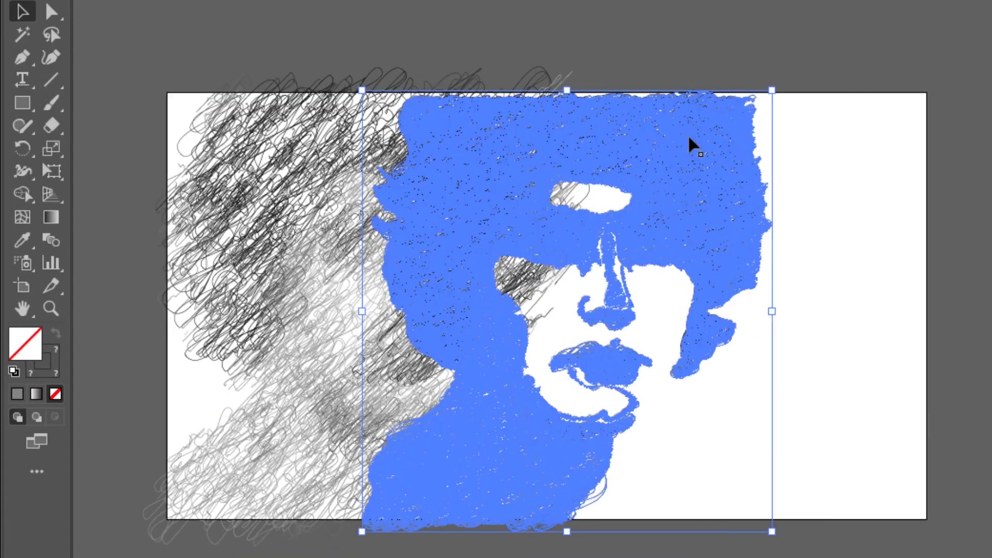
pyautogui.rightClick(693, 145)
pyautogui.moveTo(572, 373)
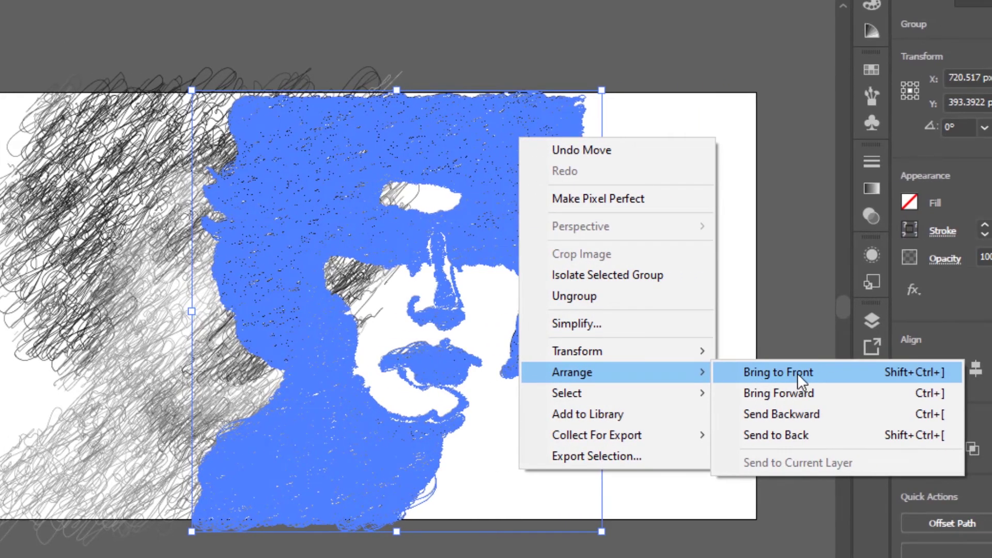
pyautogui.click(889, 372)
# Centre both stacked scribble copies horizontally relative to the artboard, then deselect
pyautogui.moveTo(695, 64)
pyautogui.mouseDown()
pyautogui.moveTo(352, 276)
pyautogui.moveTo(49, 519)
pyautogui.mouseUp()
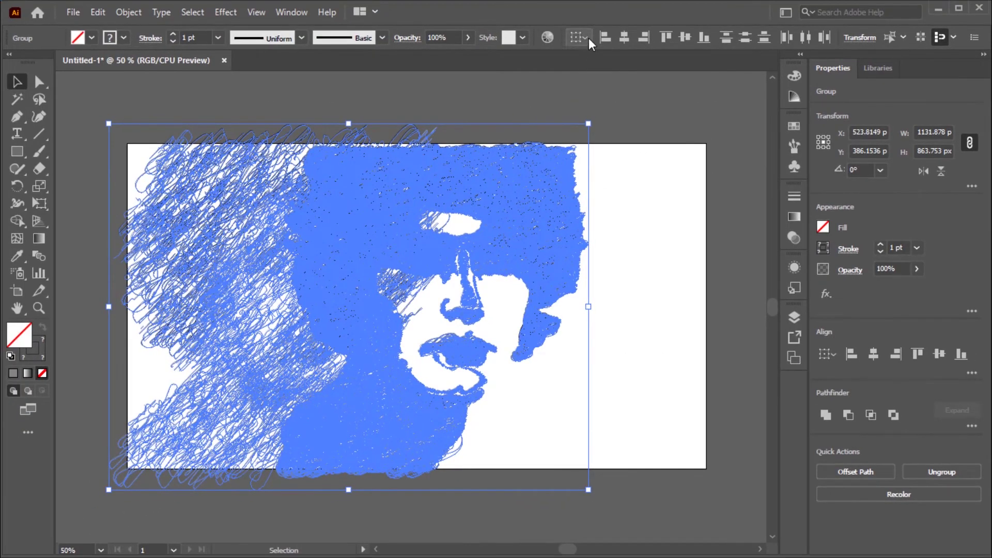
pyautogui.click(580, 37)
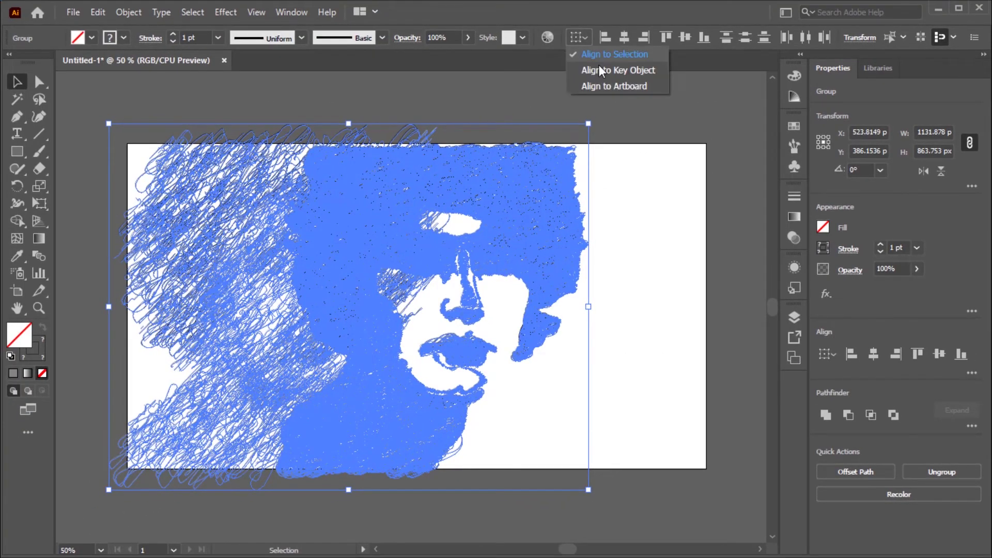
pyautogui.click(646, 86)
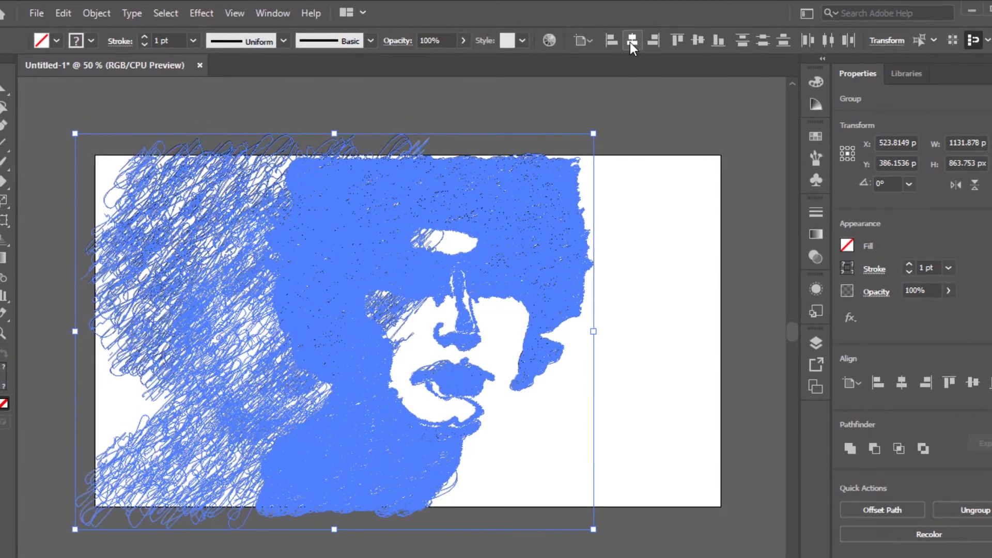
pyautogui.click(633, 42)
pyautogui.click(662, 155)
pyautogui.hotkey('ctrl', 'z')
pyautogui.click(664, 159)
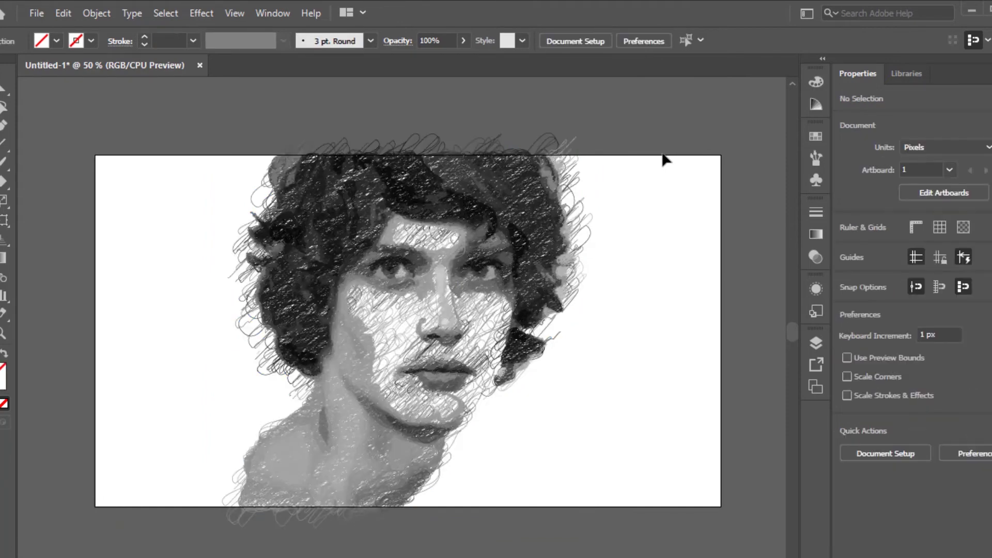
# Zoom in, select the top scribble portrait, and expand Layer 1 to list both groups
pyautogui.hotkey('ctrl', '=')
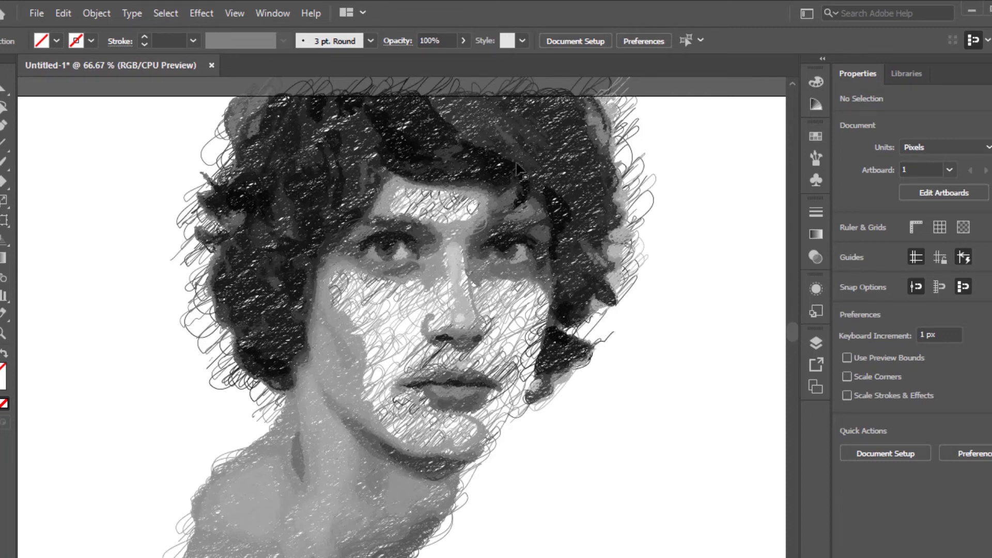
pyautogui.click(519, 169)
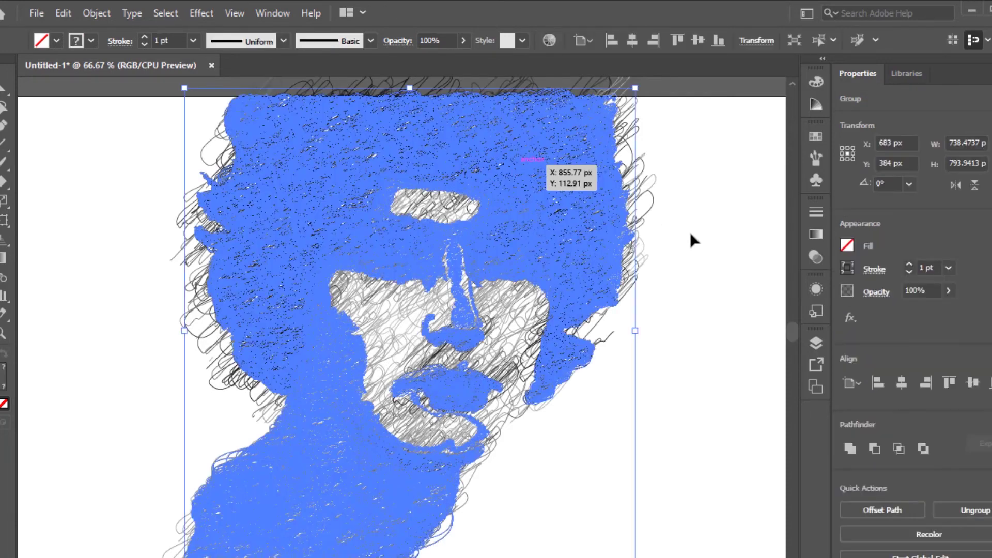
pyautogui.click(817, 344)
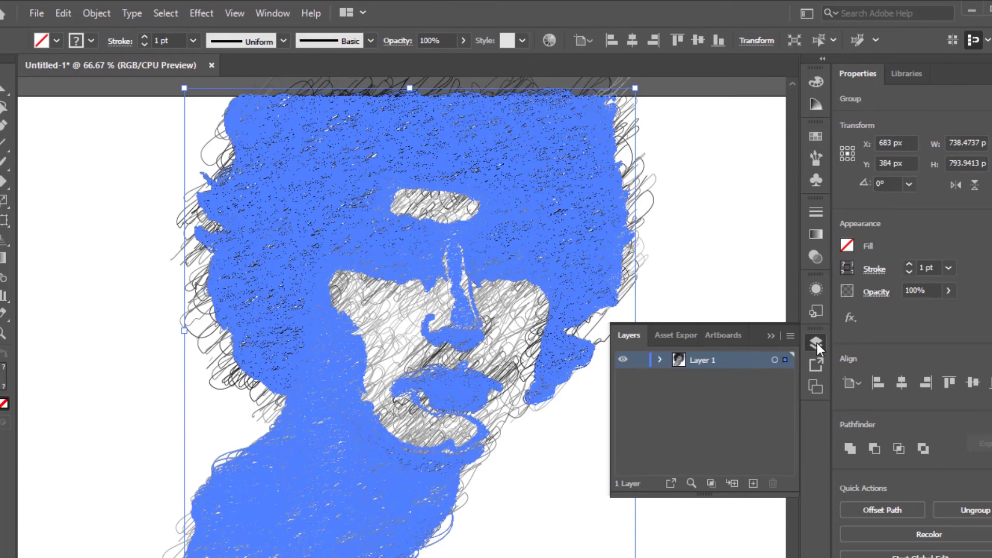
pyautogui.click(660, 361)
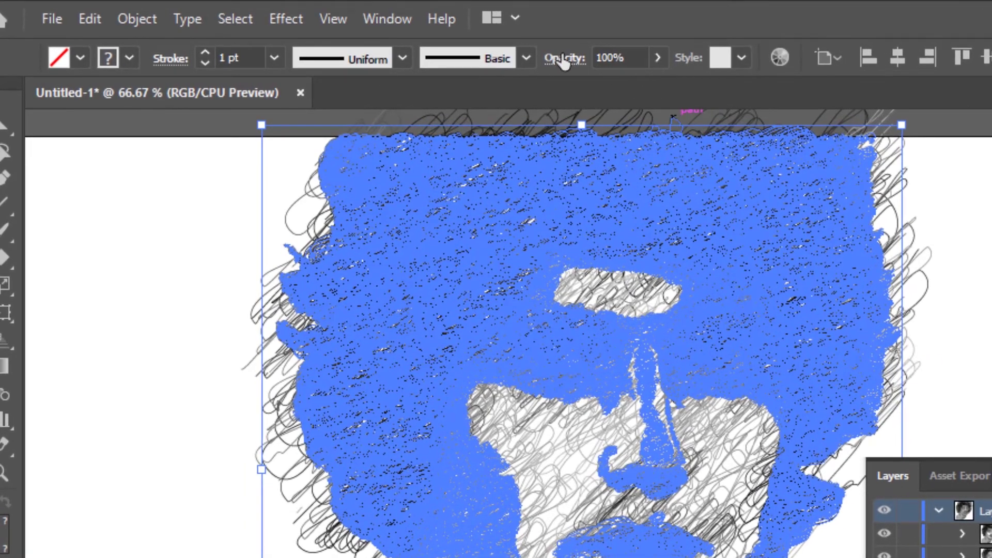
# Give the top scribble portrait Multiply blending at 80% opacity, then deselect
pyautogui.click(565, 59)
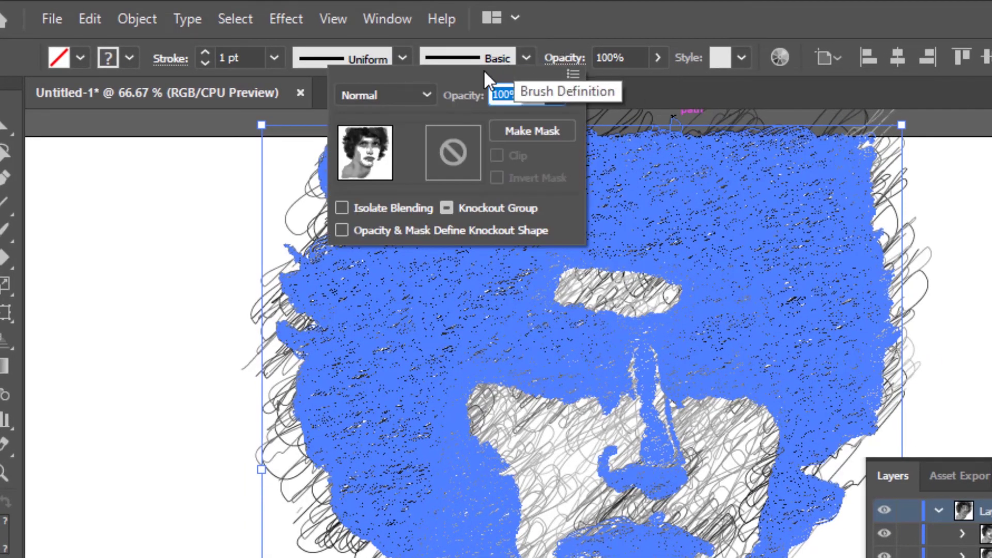
pyautogui.click(423, 94)
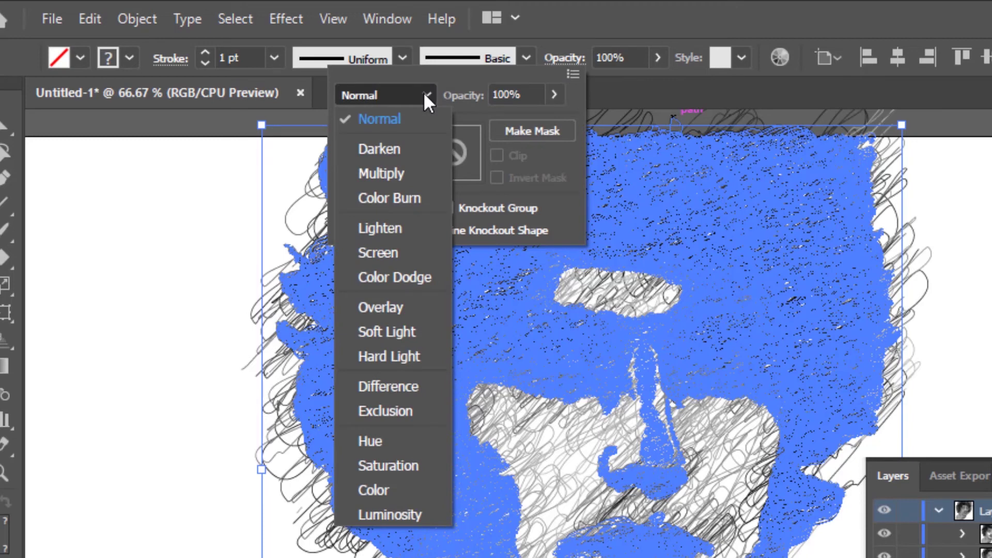
pyautogui.click(399, 176)
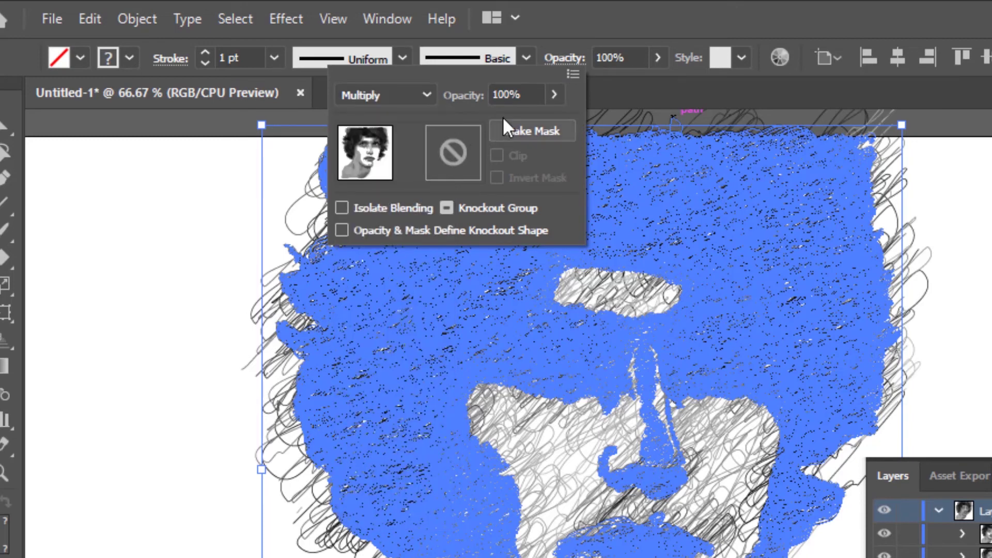
pyautogui.click(535, 94)
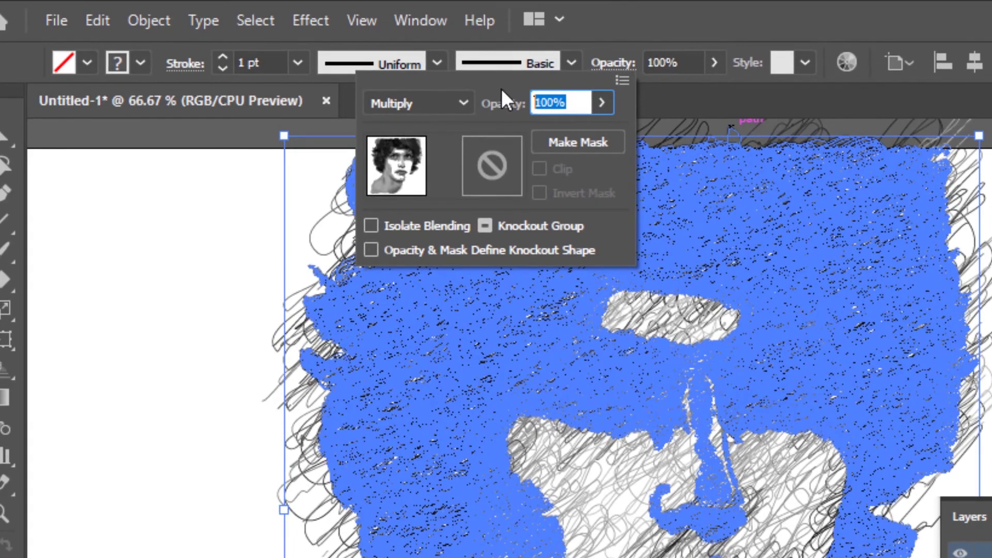
pyautogui.write('80')
pyautogui.press('Tab')
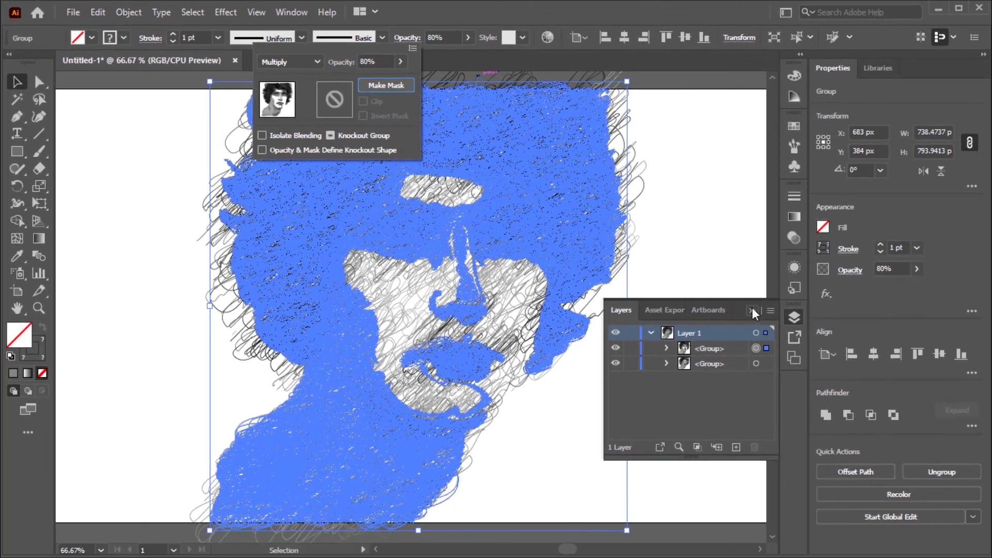
pyautogui.click(754, 312)
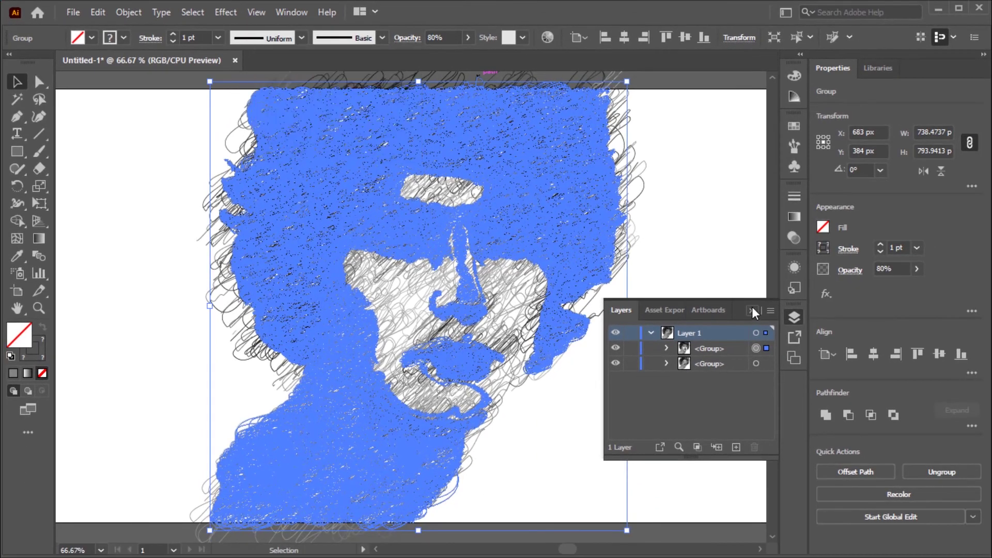
pyautogui.click(753, 311)
pyautogui.click(721, 239)
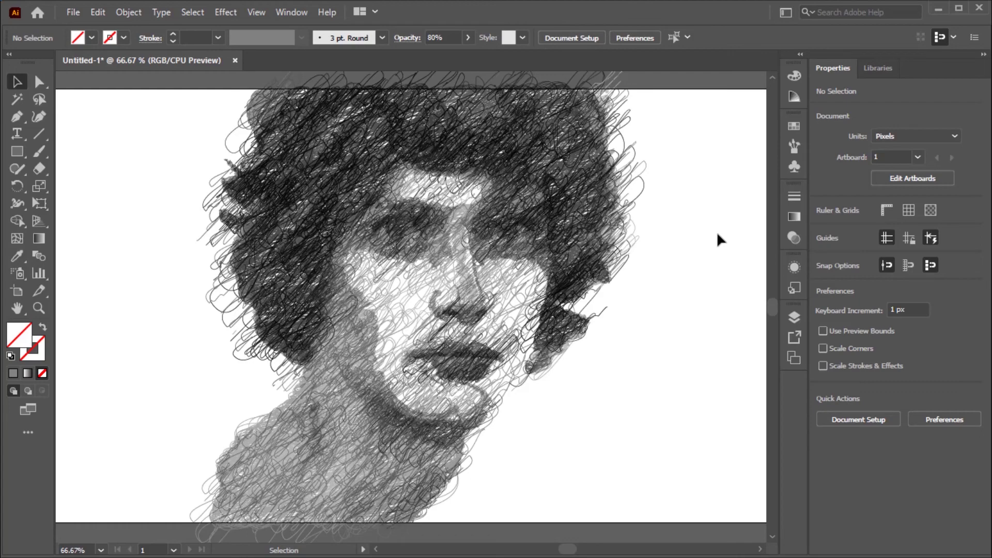
pyautogui.press('a')
pyautogui.hotkey('ctrl', '0')
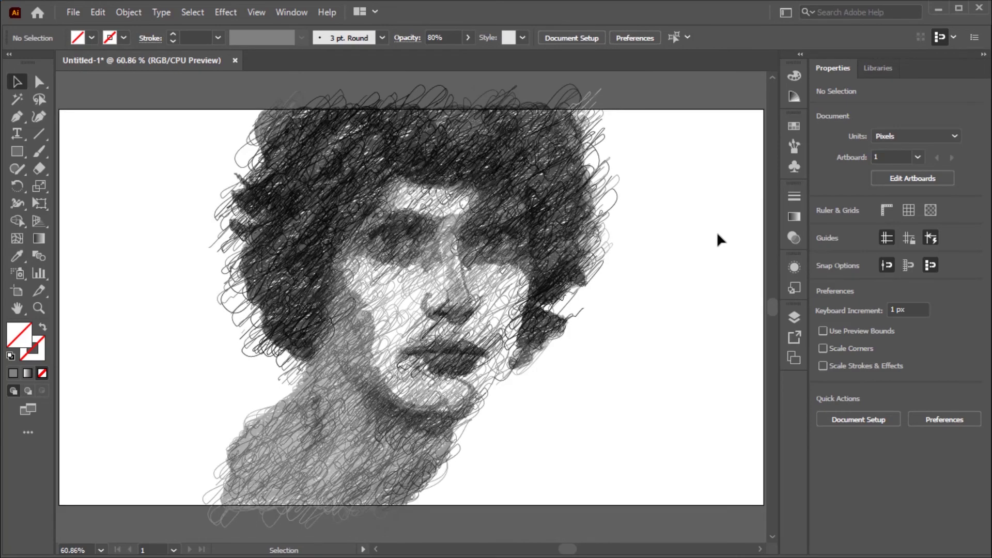
pyautogui.hotkey('ctrl', '1')
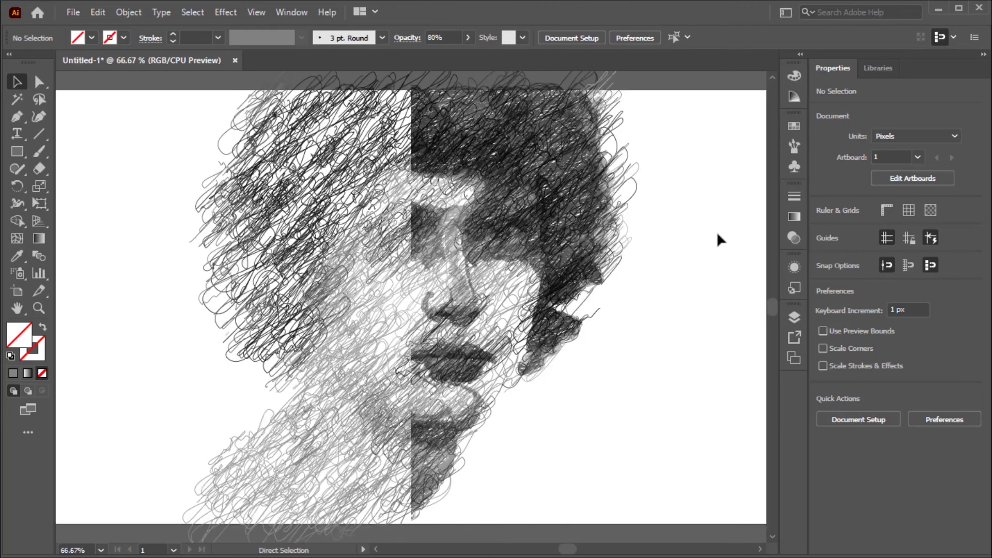